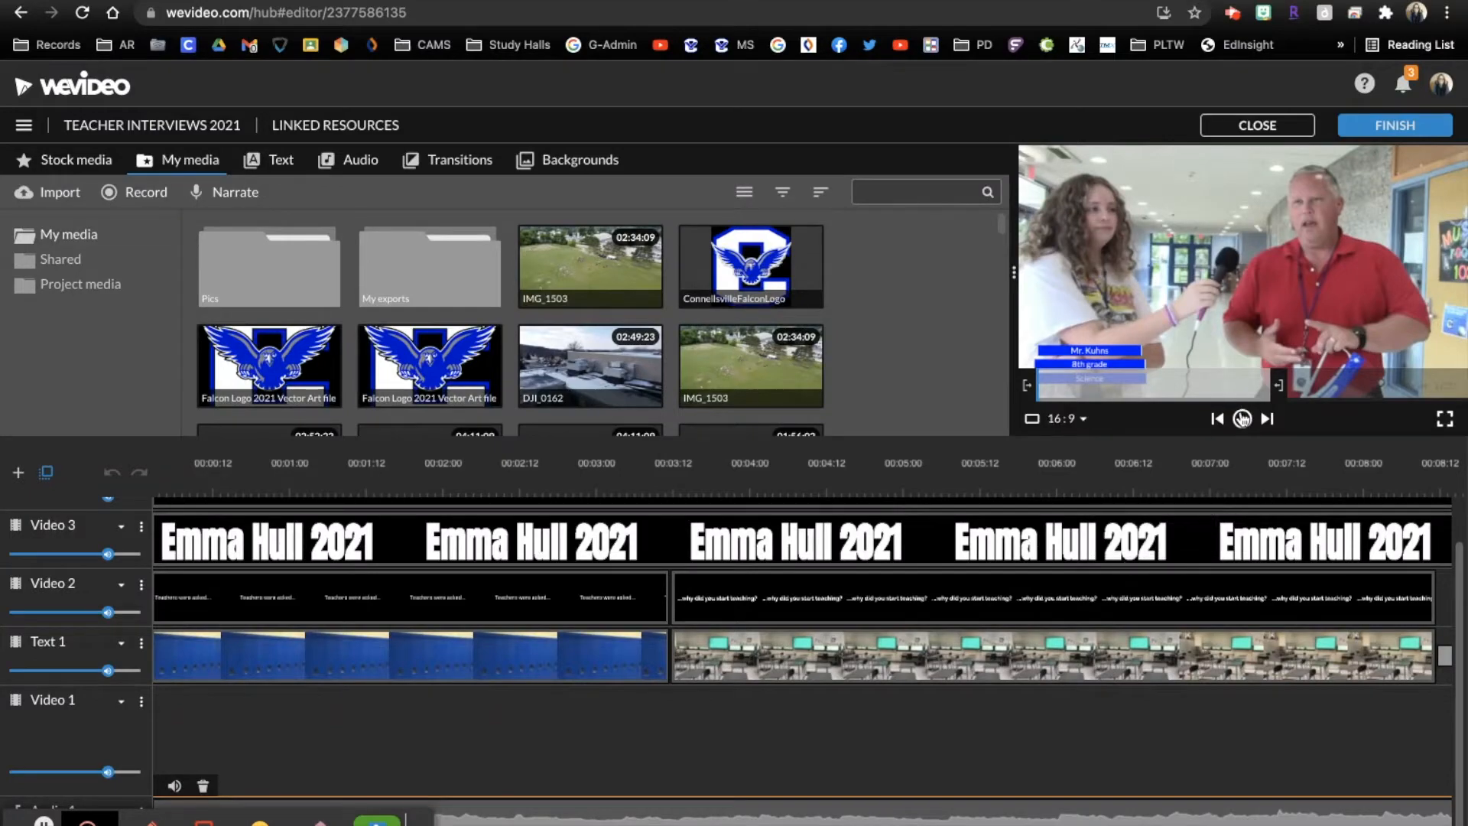
Play the project's opening titles with the sound turned up and look over the first interview clip
left_click(1242, 419)
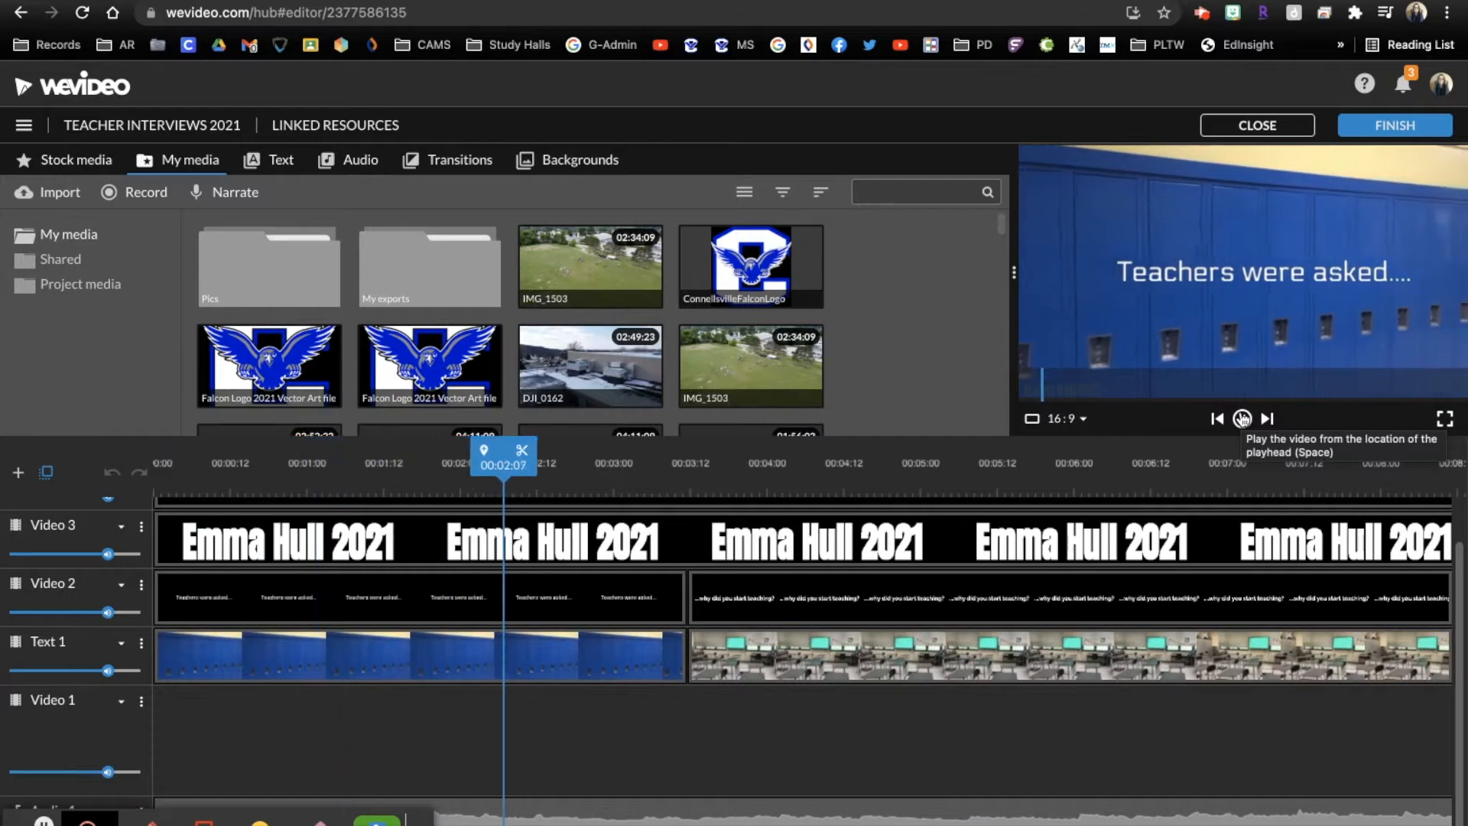
key("XF86AudioRaiseVolume")
key("XF86AudioRaiseVolume")
key("XF86AudioRaiseVolume")
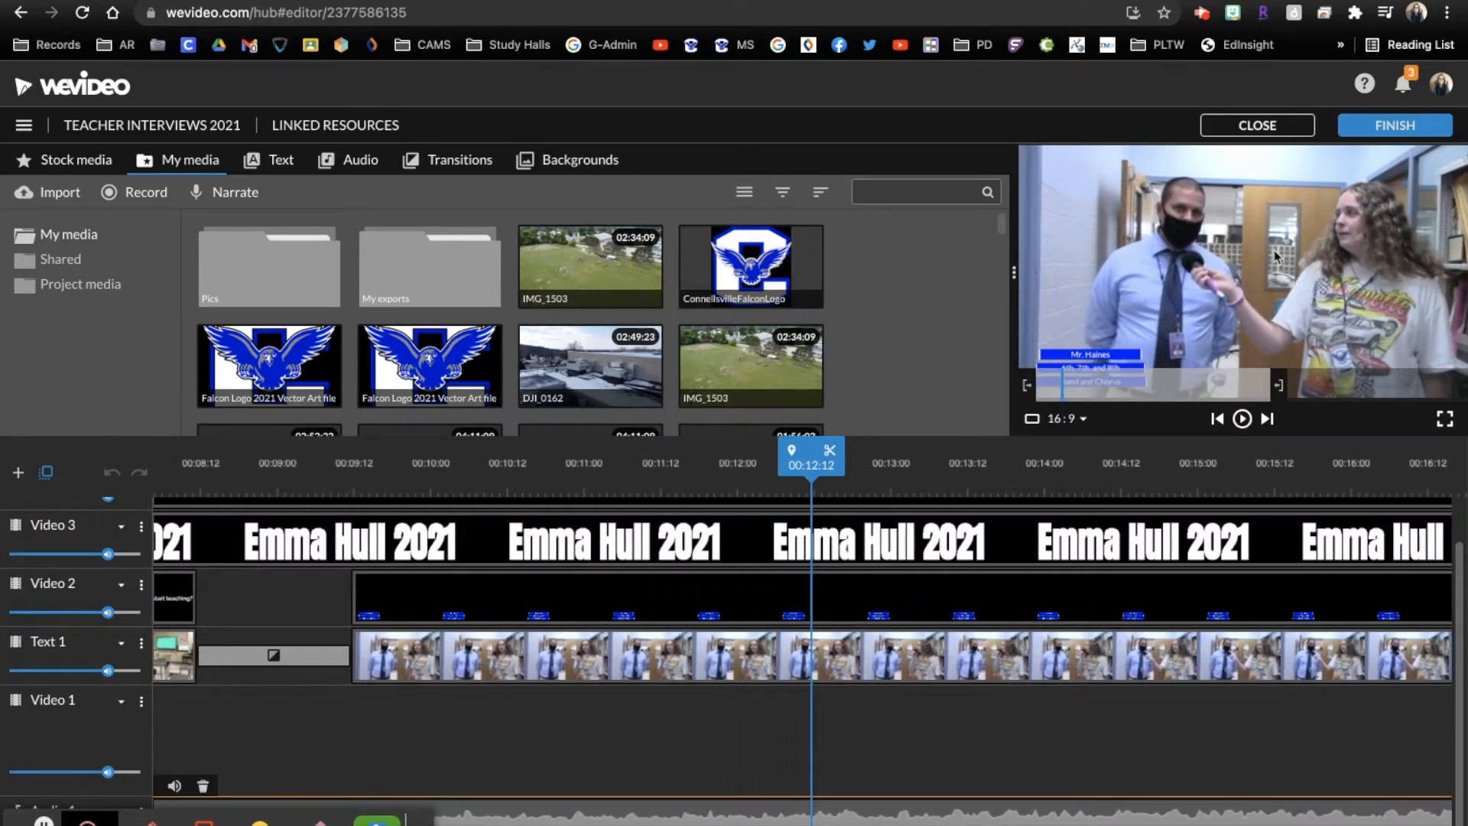
scroll(797, 758, "left", 1)
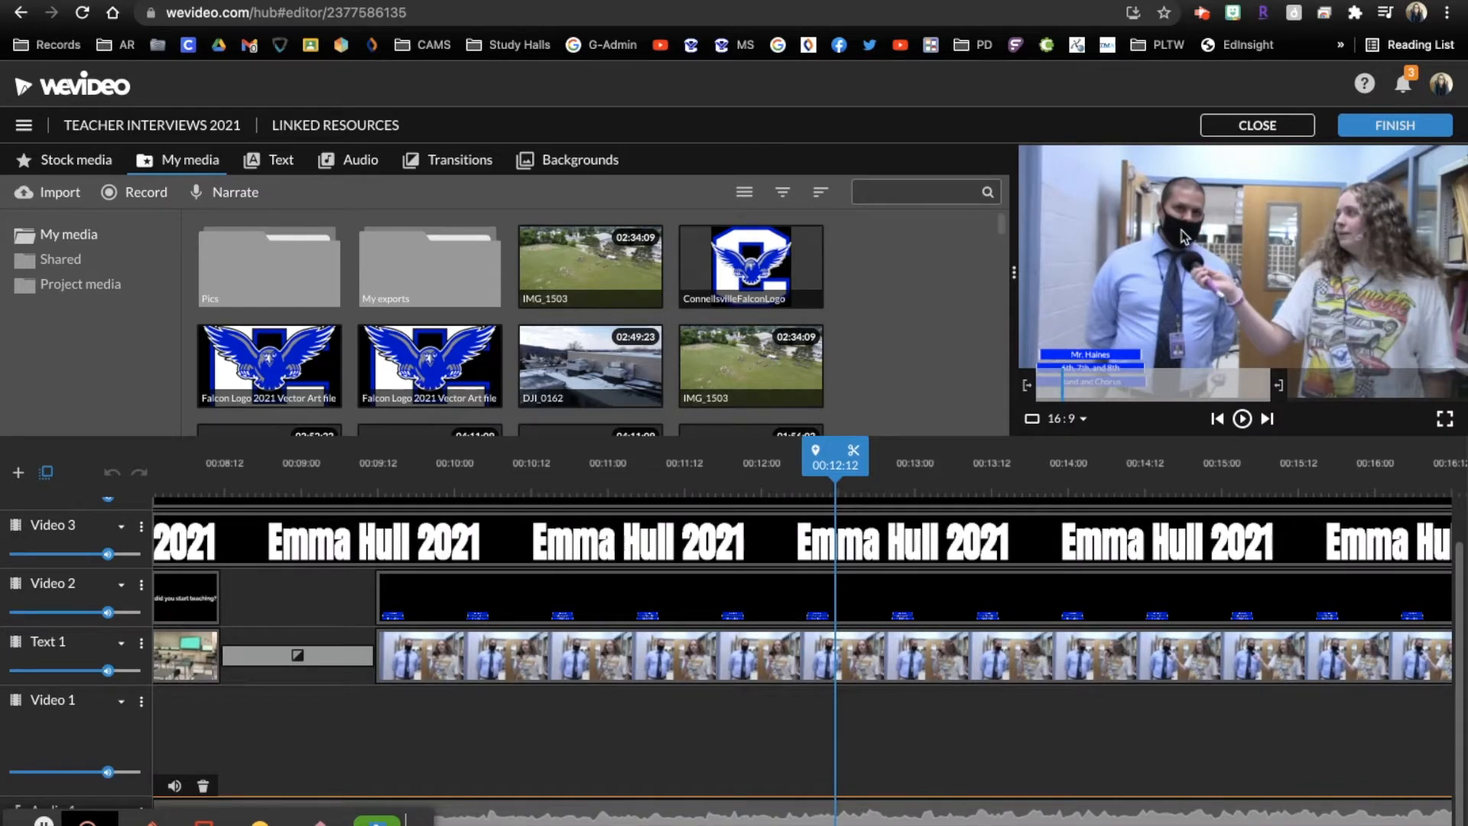
scroll(841, 657, "right", 3)
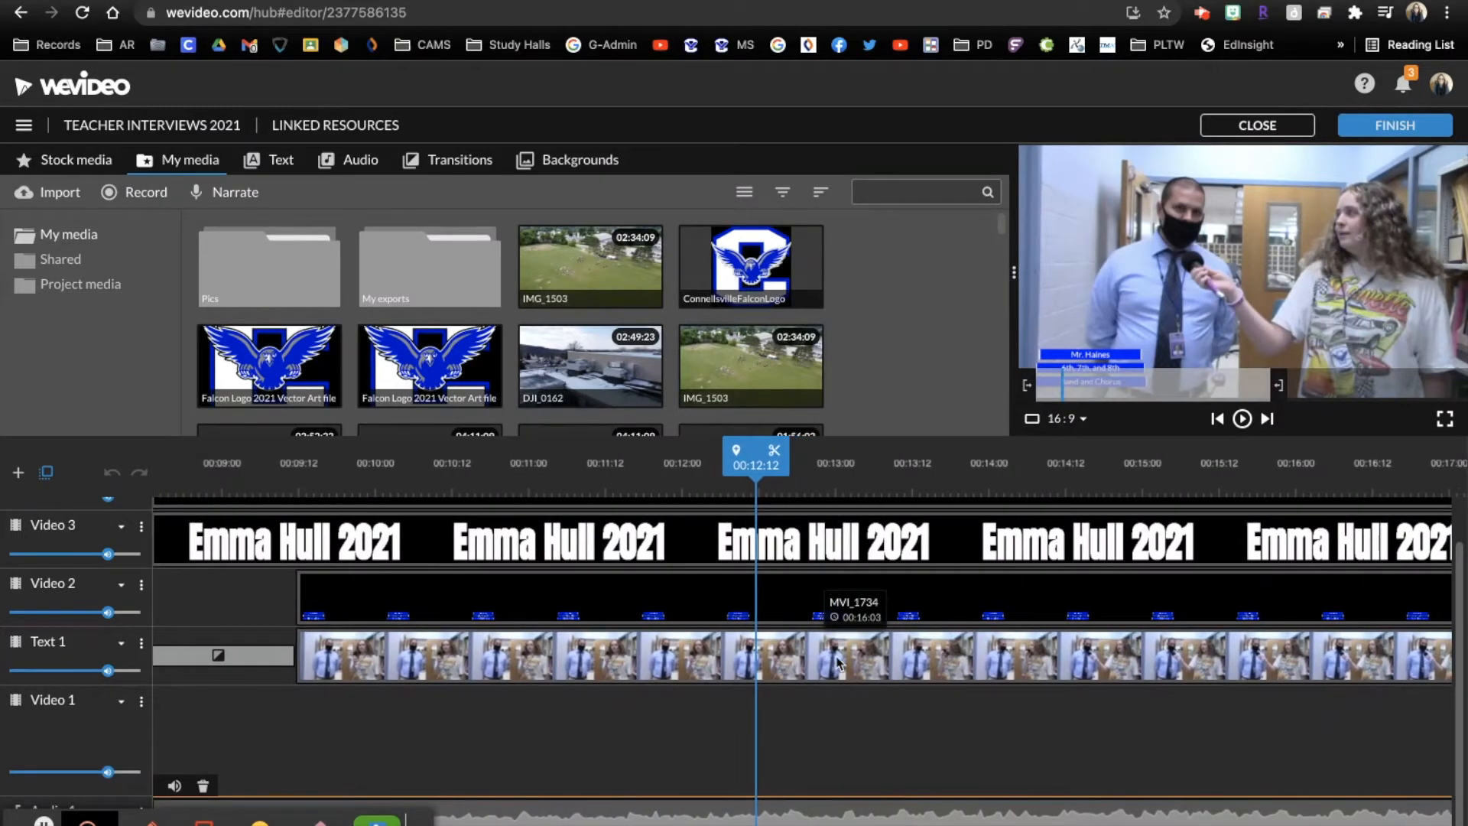
Check the audio level of the first interview clip, MVI_1734
double_click(752, 648)
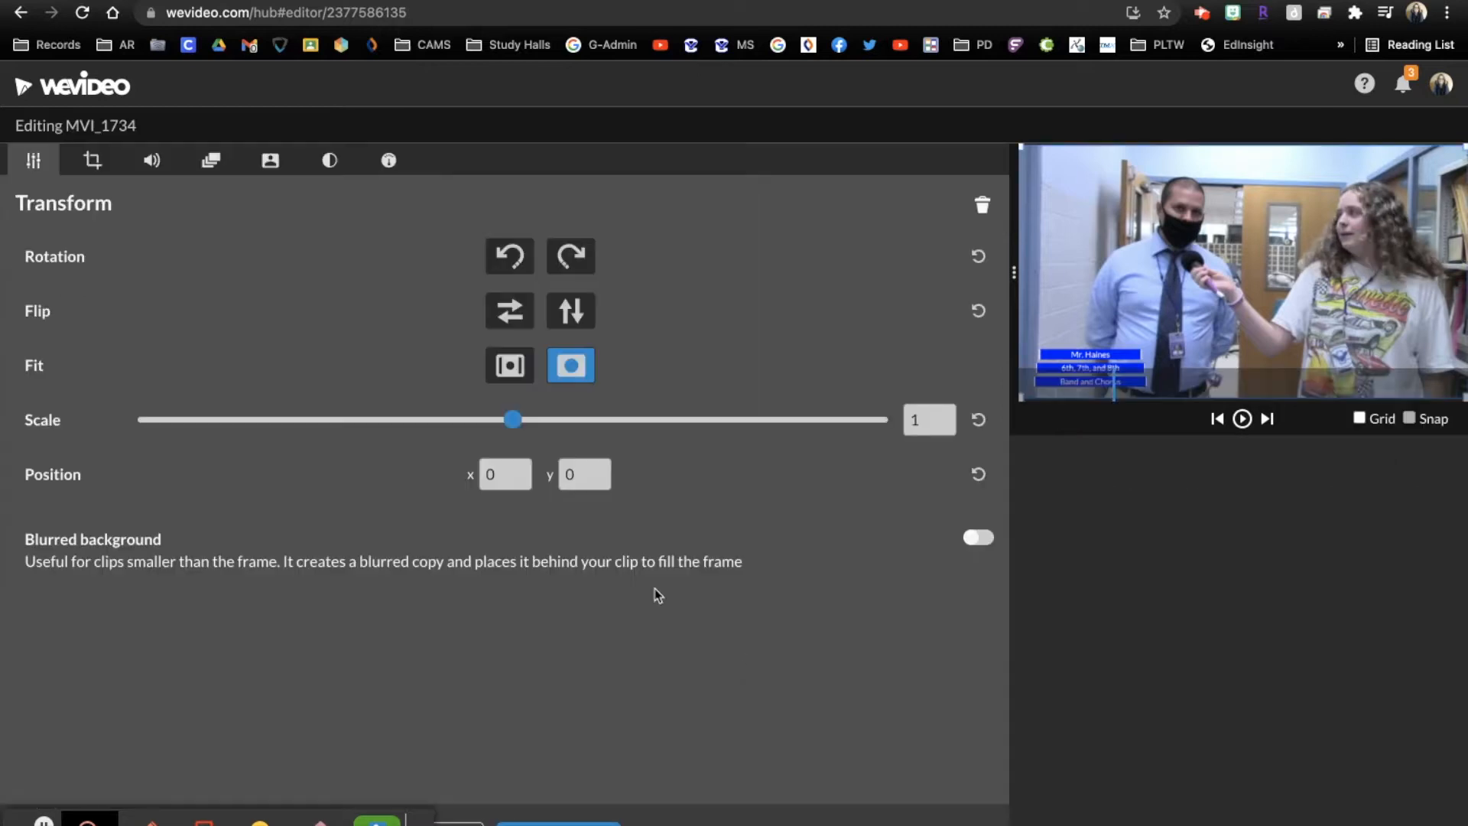
left_click(153, 163)
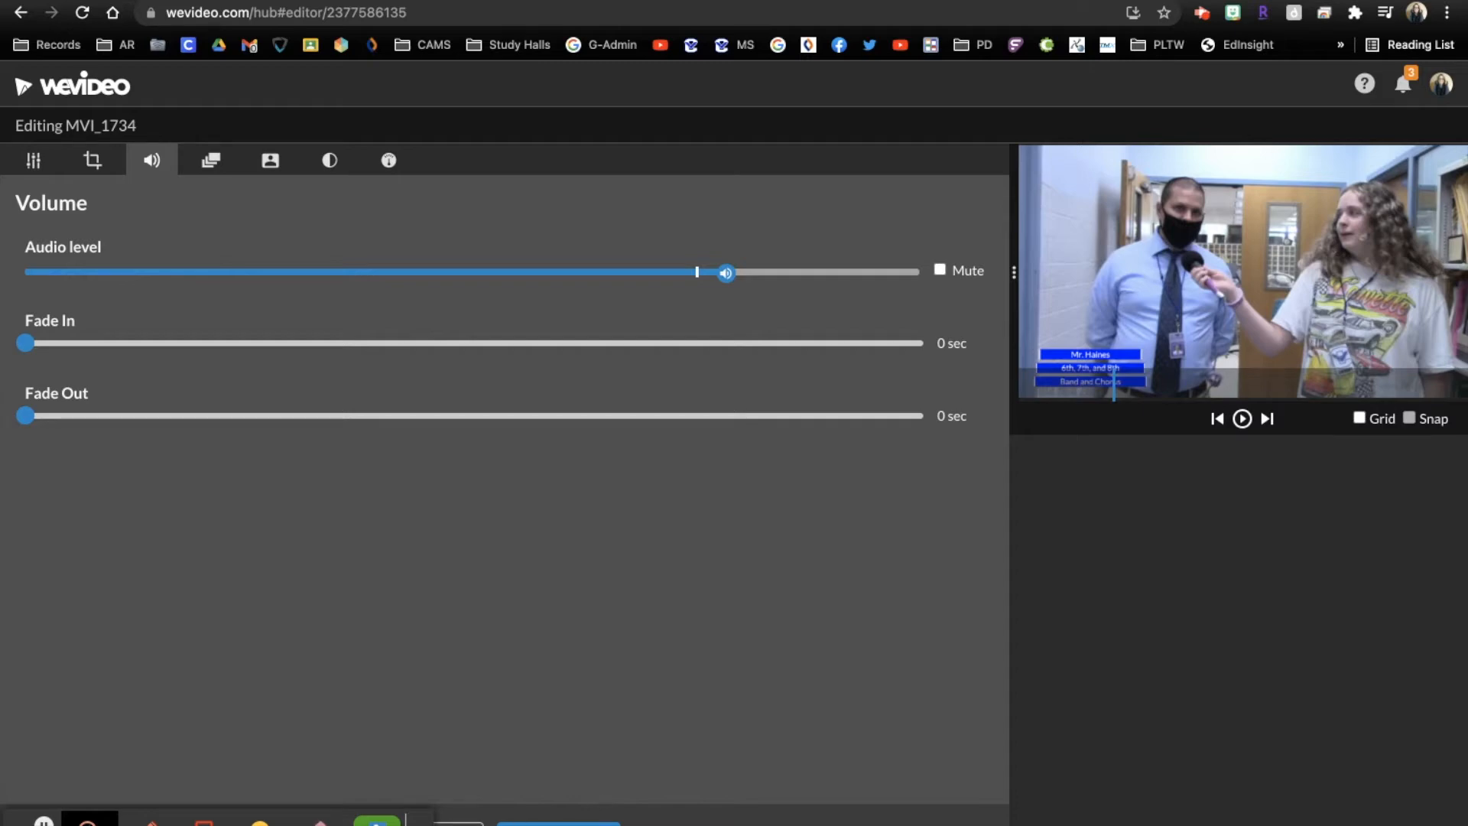
left_click(559, 823)
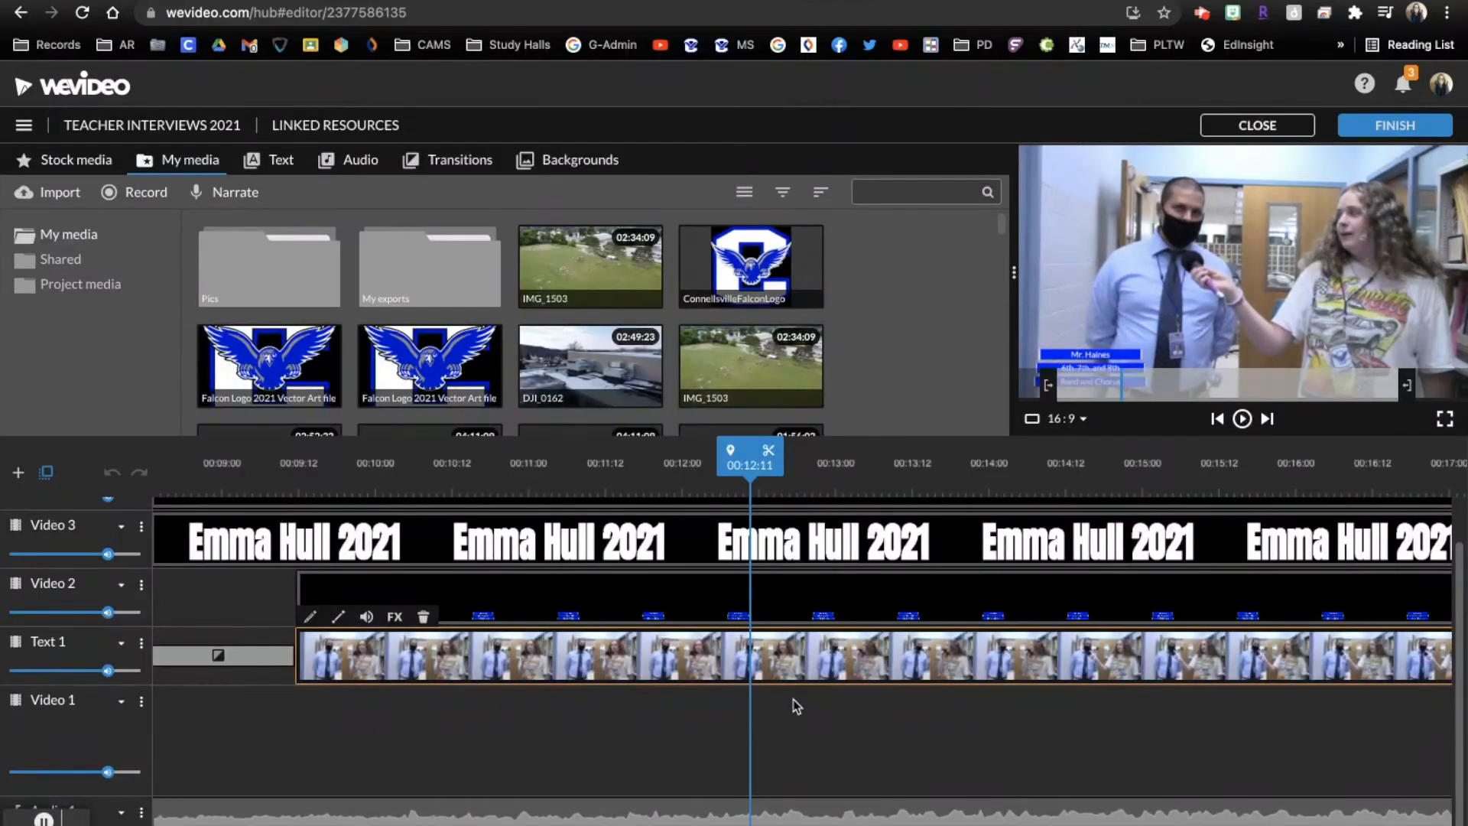
Play the transition from the first interview into the second with the sound turned up
left_click_drag(750, 457, 918, 470)
key("XF86AudioRaiseVolume")
key("XF86AudioRaiseVolume")
key("XF86AudioRaiseVolume")
key("XF86AudioRaiseVolume")
key("XF86AudioRaiseVolume")
key("XF86AudioRaiseVolume")
key("space")
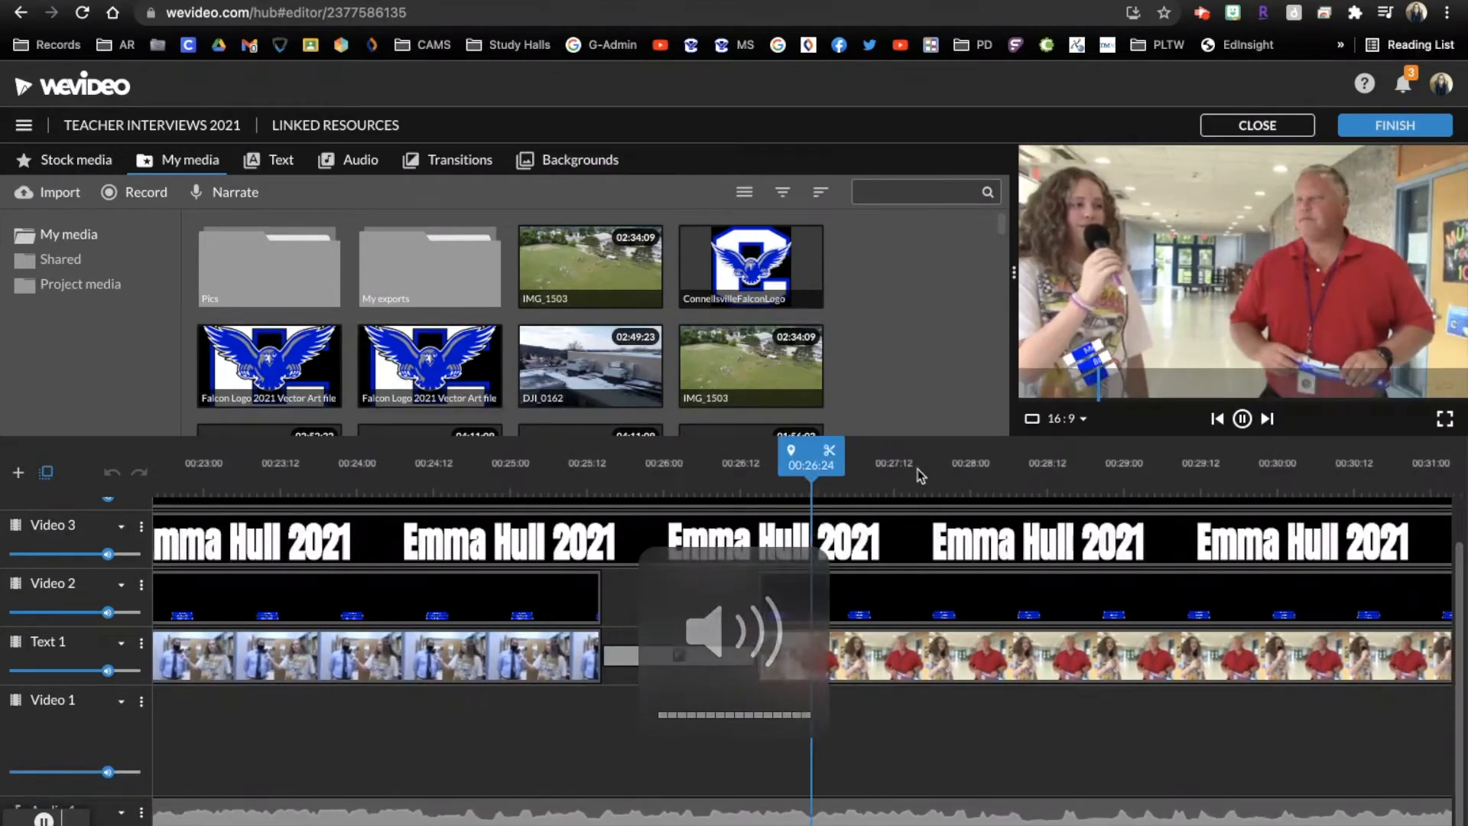
Stop playback at 00:28:13 and split the first MVI_1736 segment there
key("space")
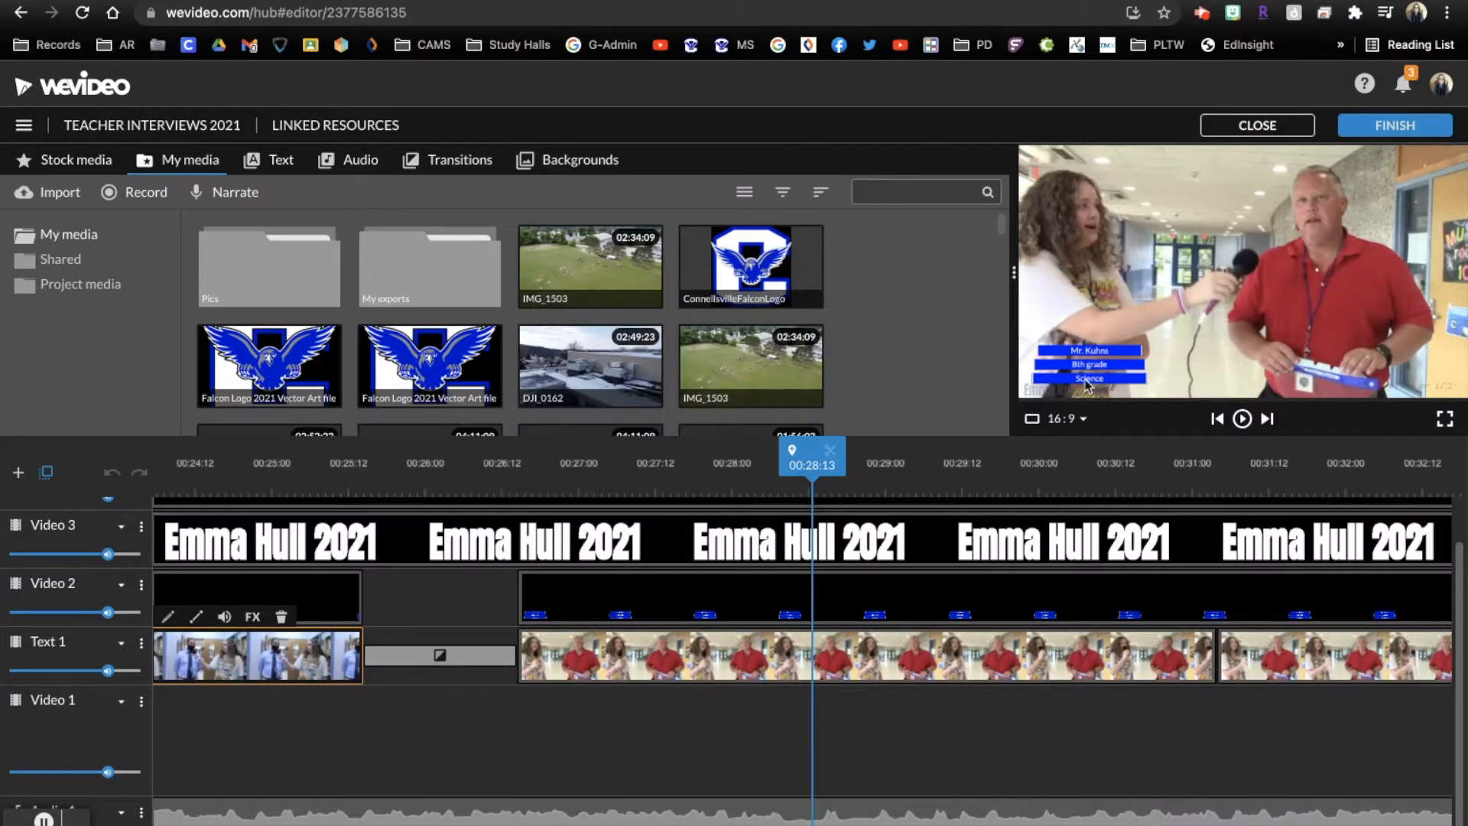
left_click(812, 651)
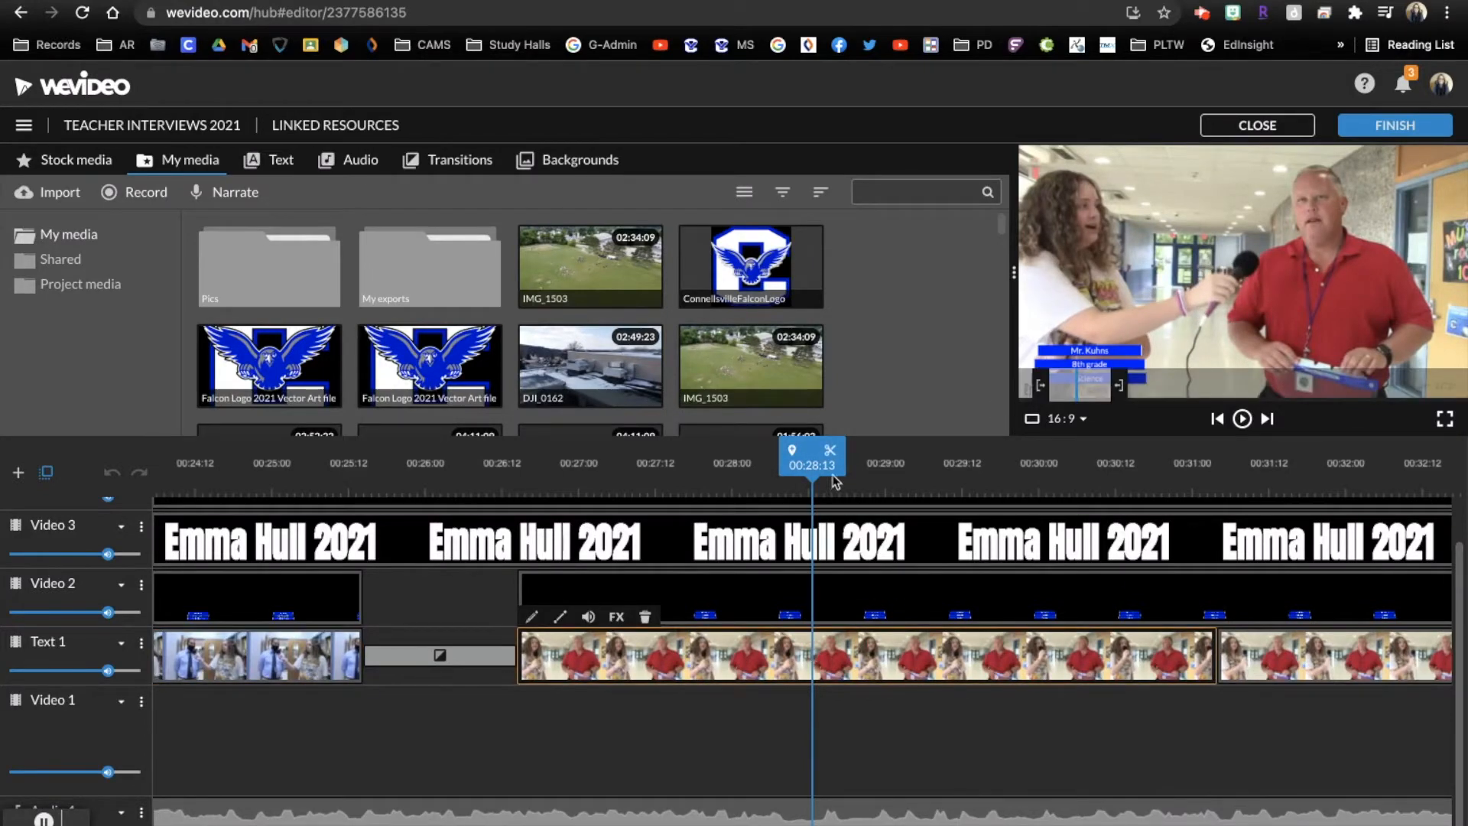
left_click(829, 450)
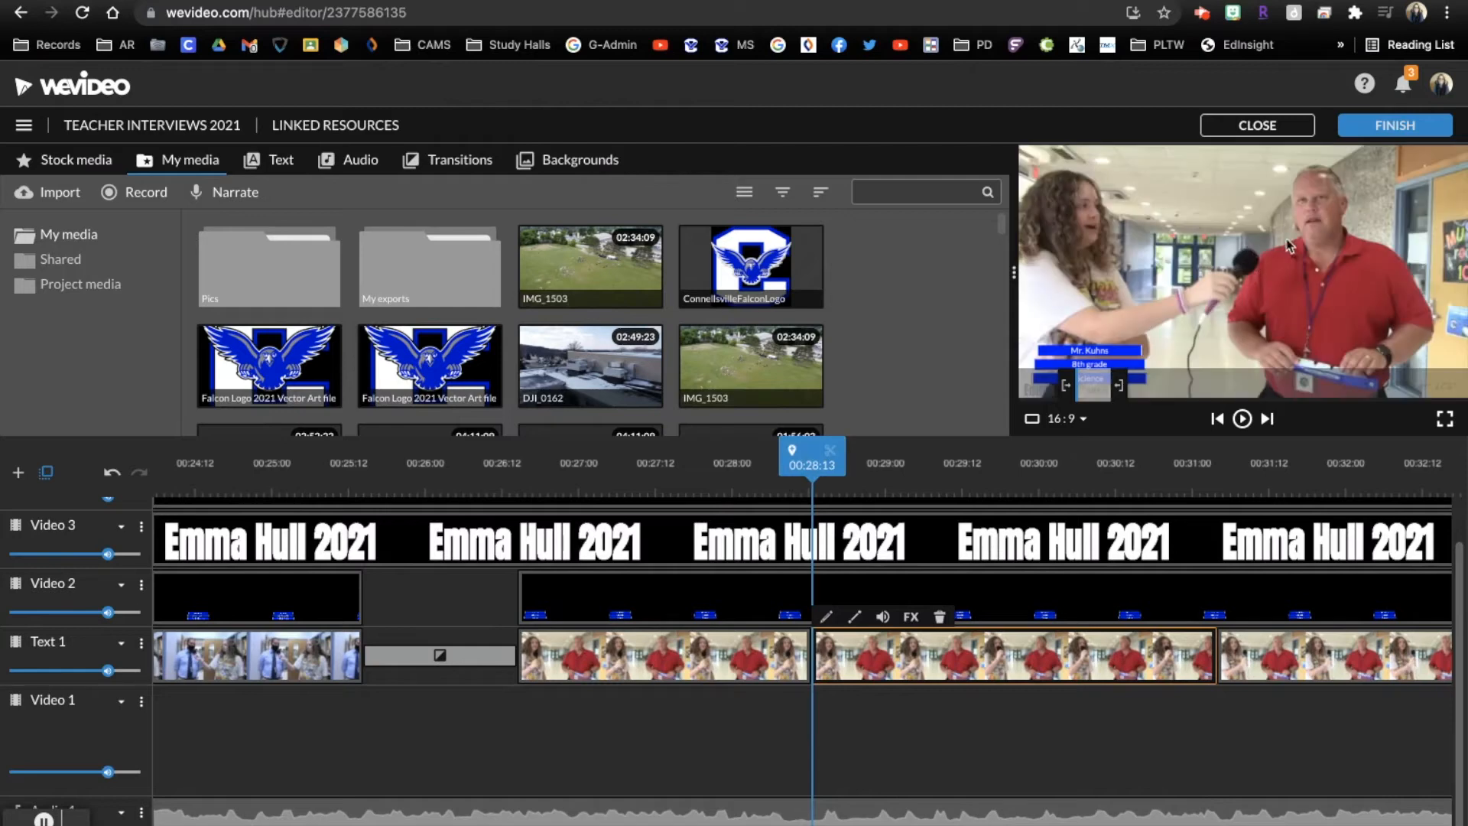
Play the split interview, then lower the audio level of its first MVI_1736 segment to just above the default mark
key("space")
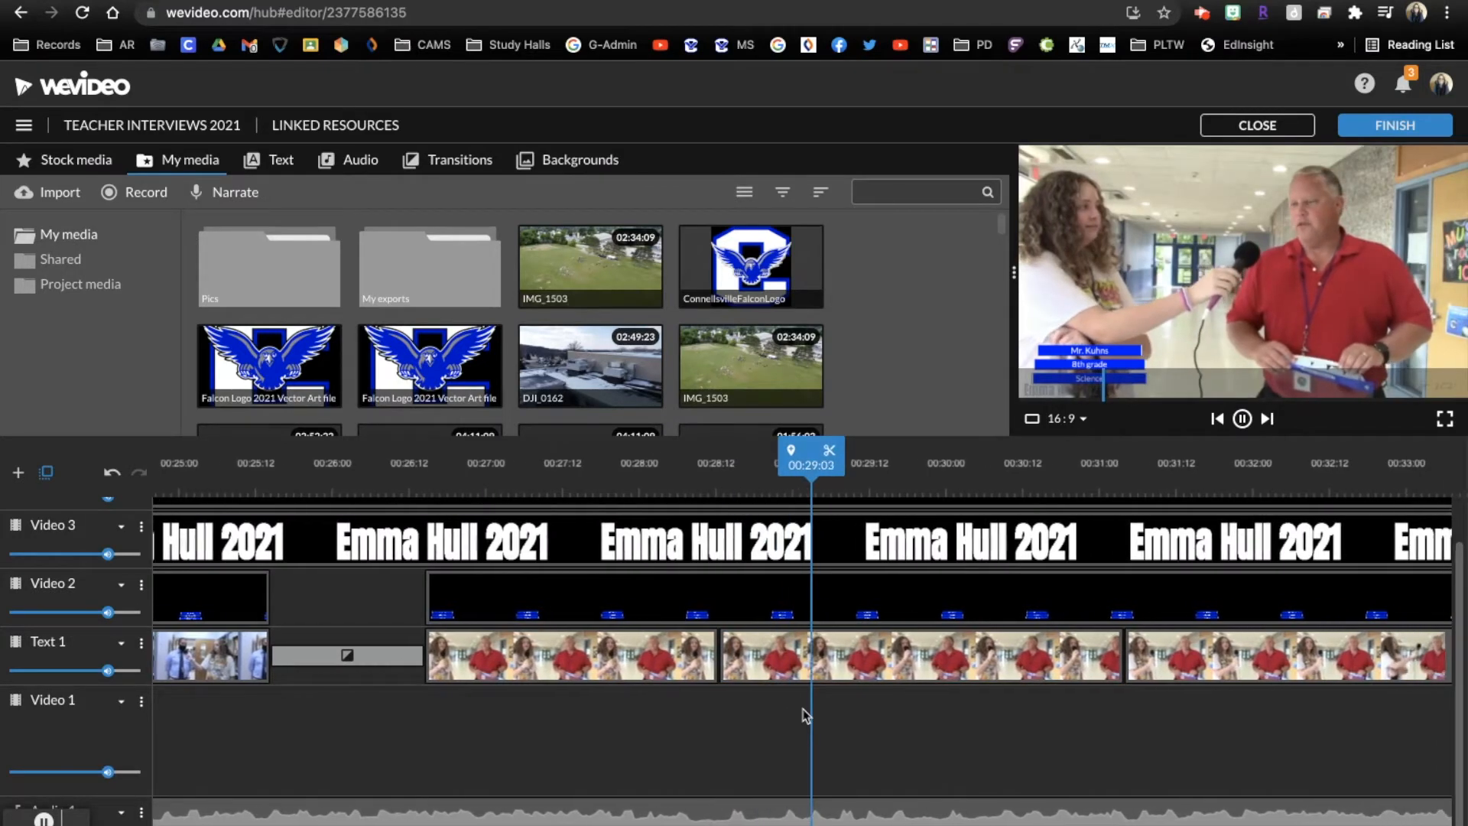
key("space")
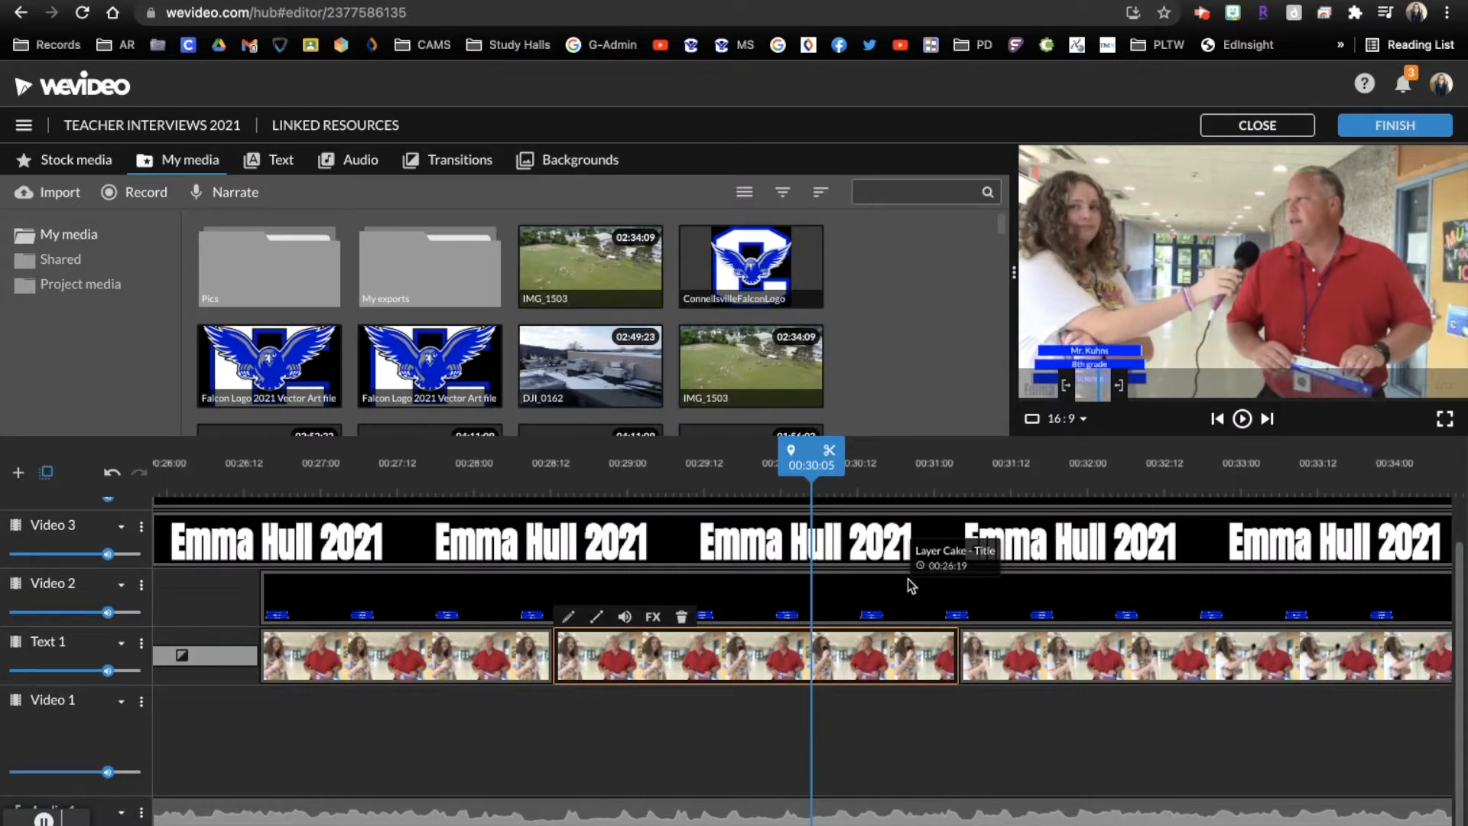
double_click(450, 659)
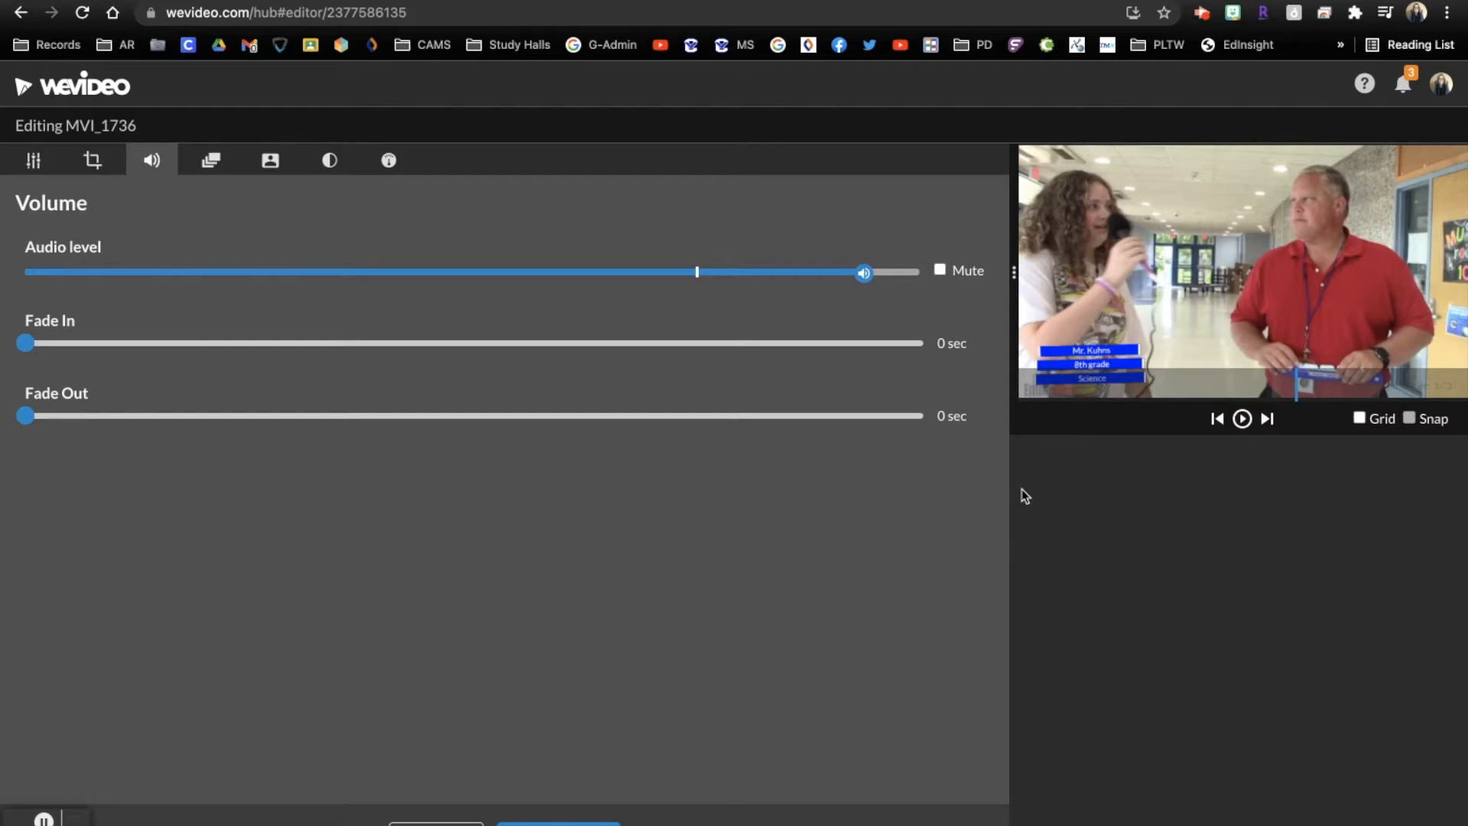
left_click_drag(863, 269, 716, 277)
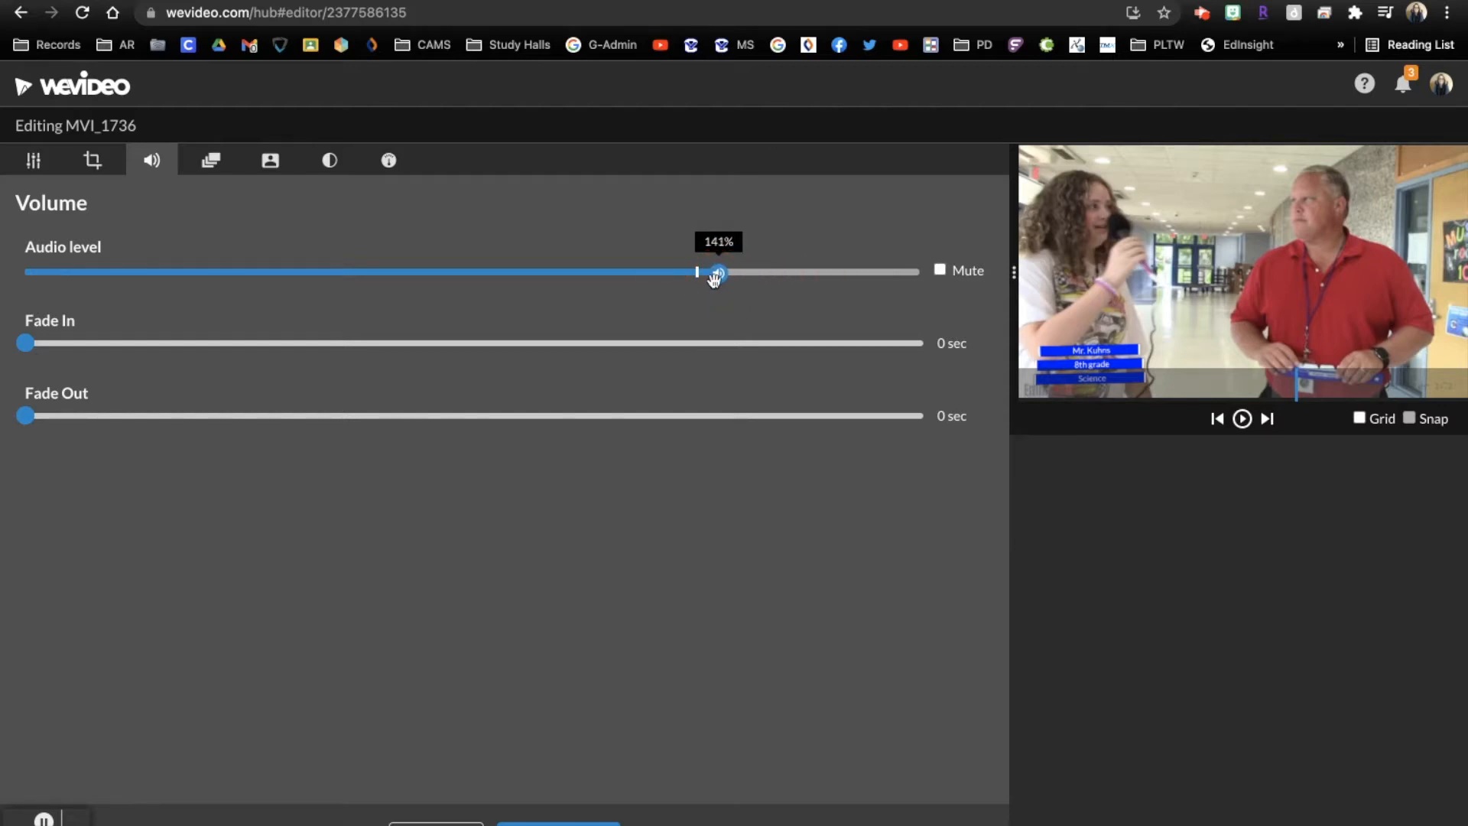
left_click(557, 818)
Play from about 00:24 through the second interview's split segments to compare their audio levels
left_click_drag(445, 458, 475, 486)
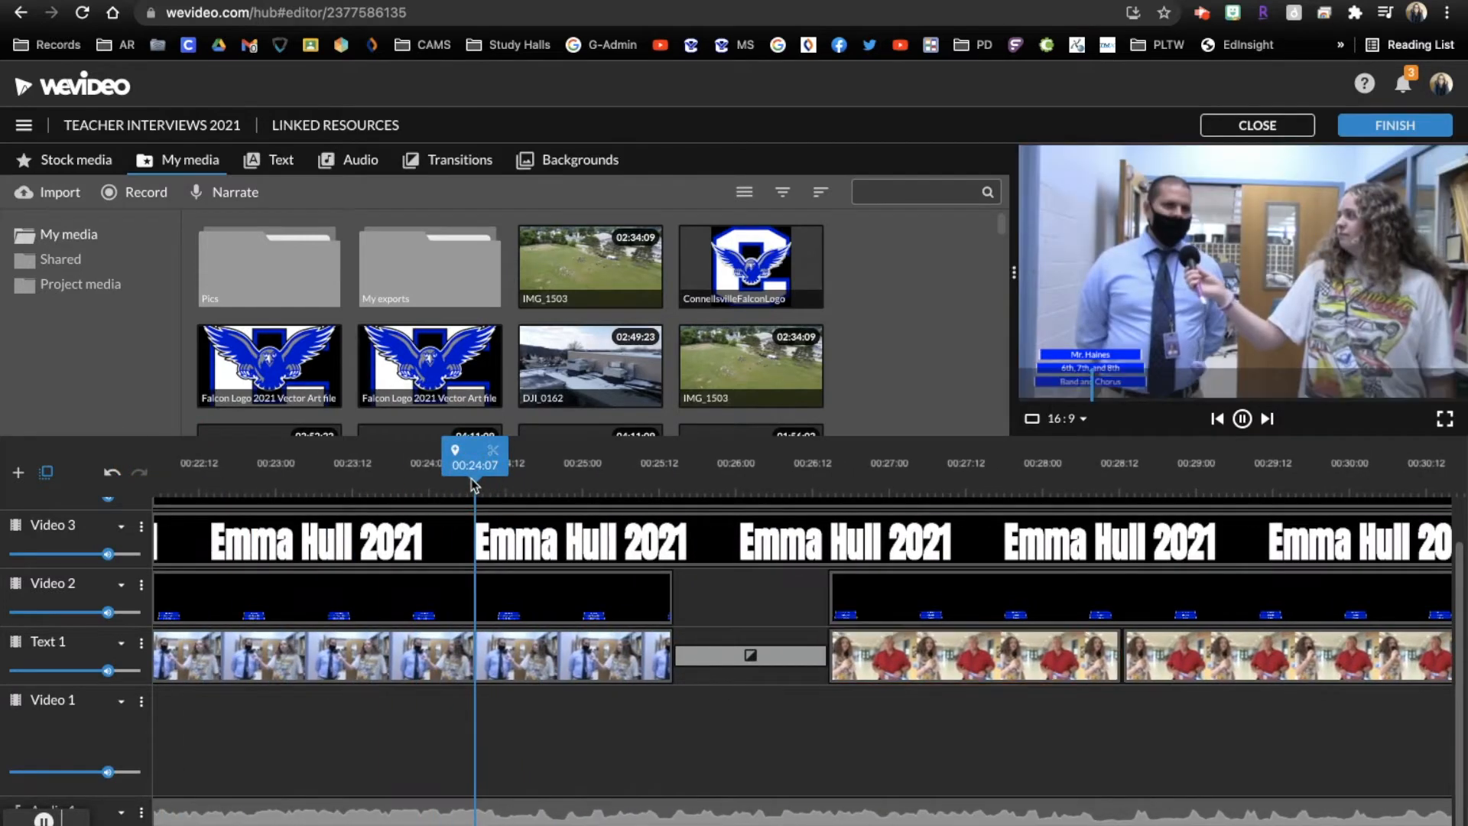
key("space")
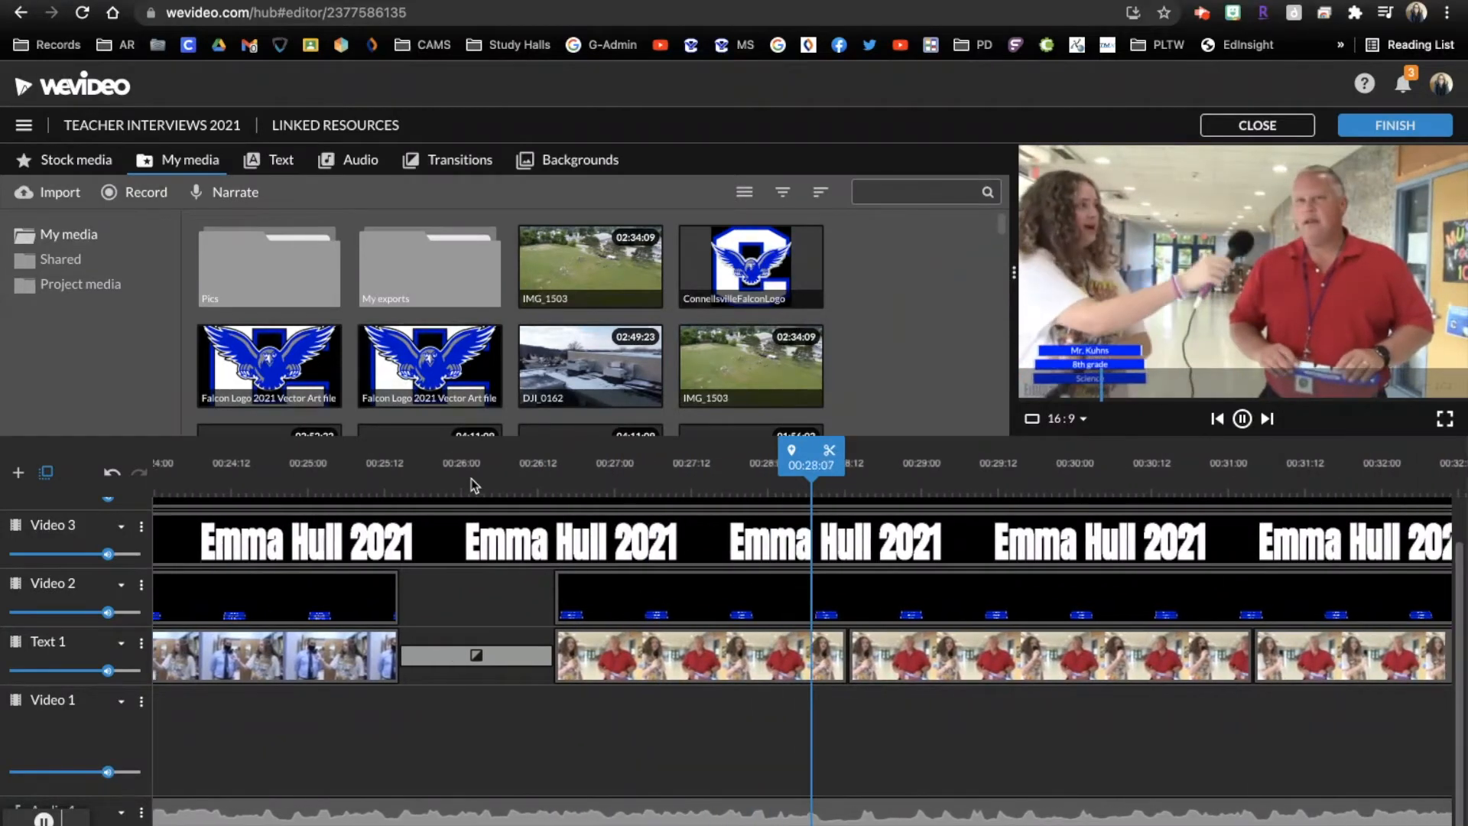
key("space")
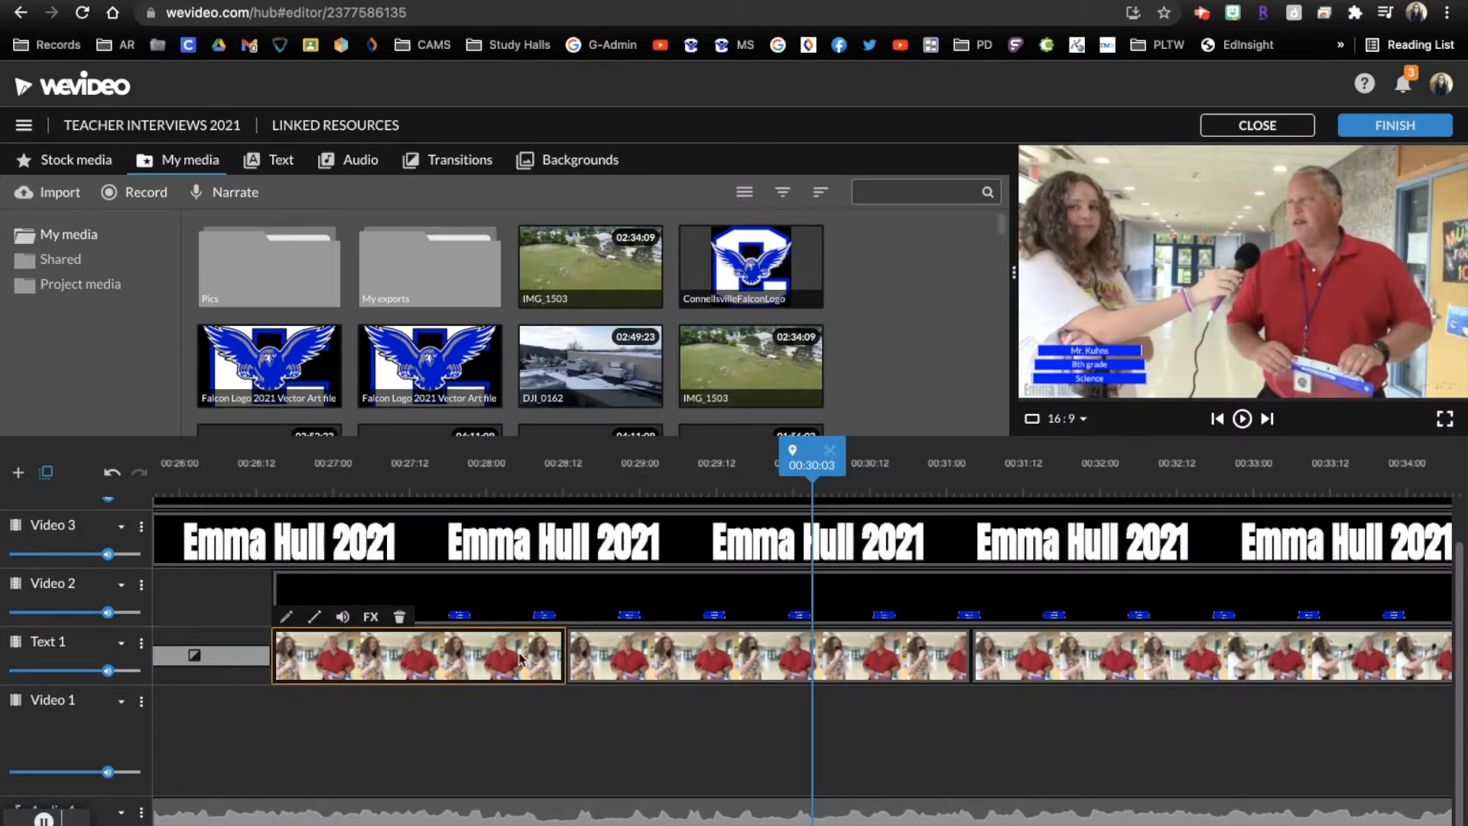
left_click_drag(812, 462, 644, 480)
key("space")
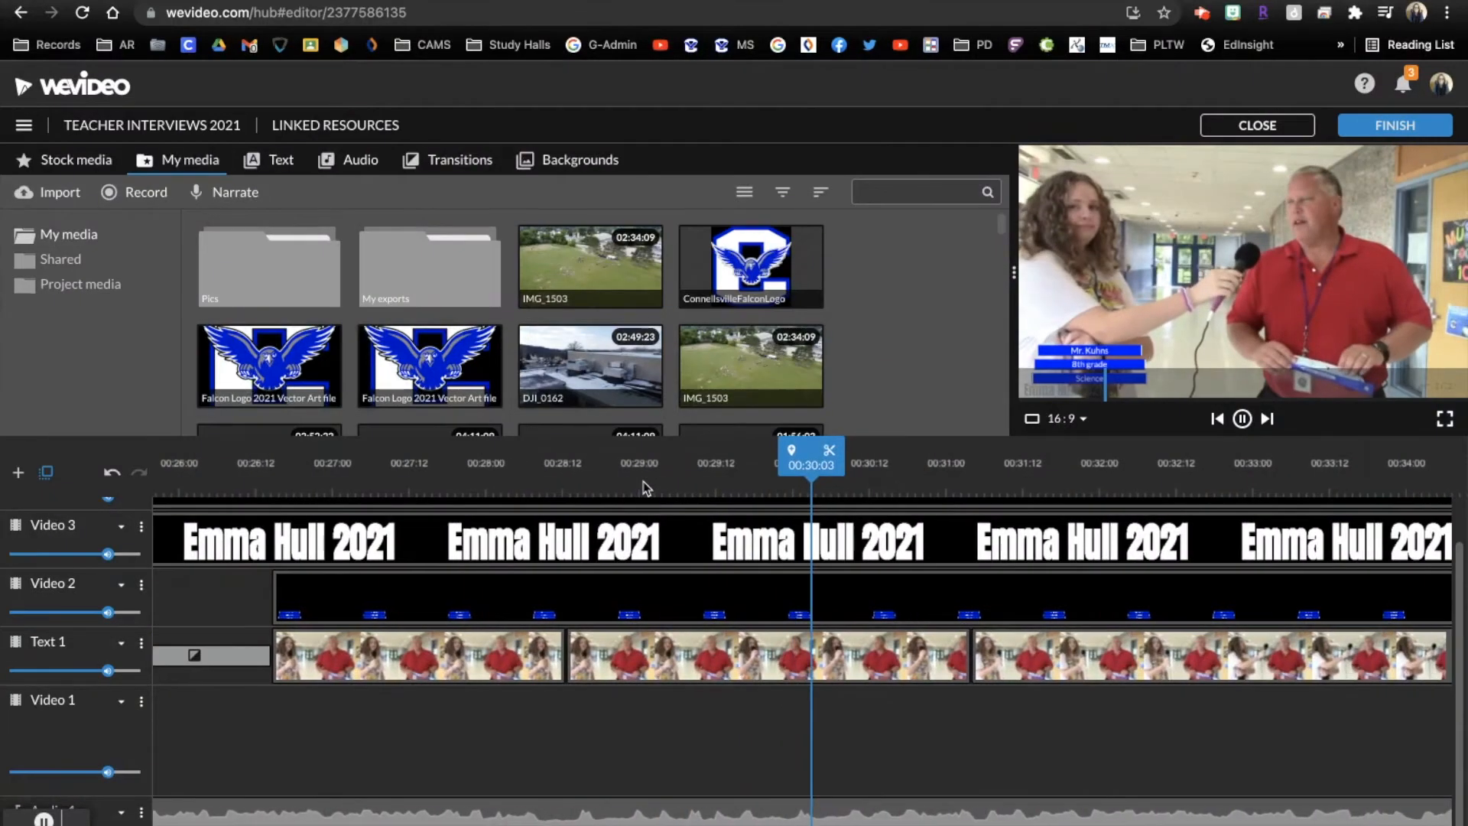
key("space")
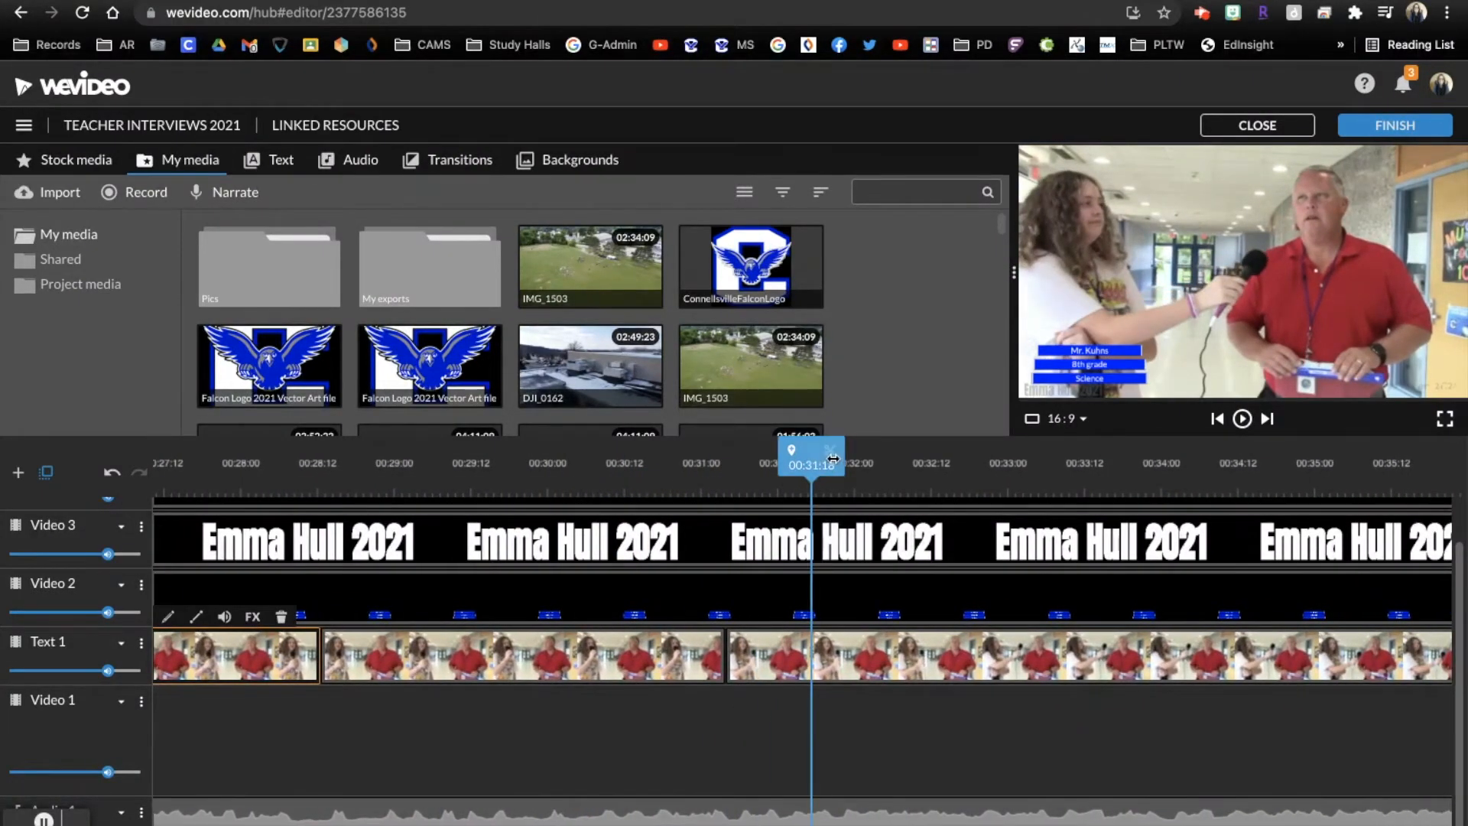
Scale the second MVI_1736 segment to 1.44 and reposition it at x -745, y -115 to frame the teacher
left_click_drag(811, 468, 567, 560)
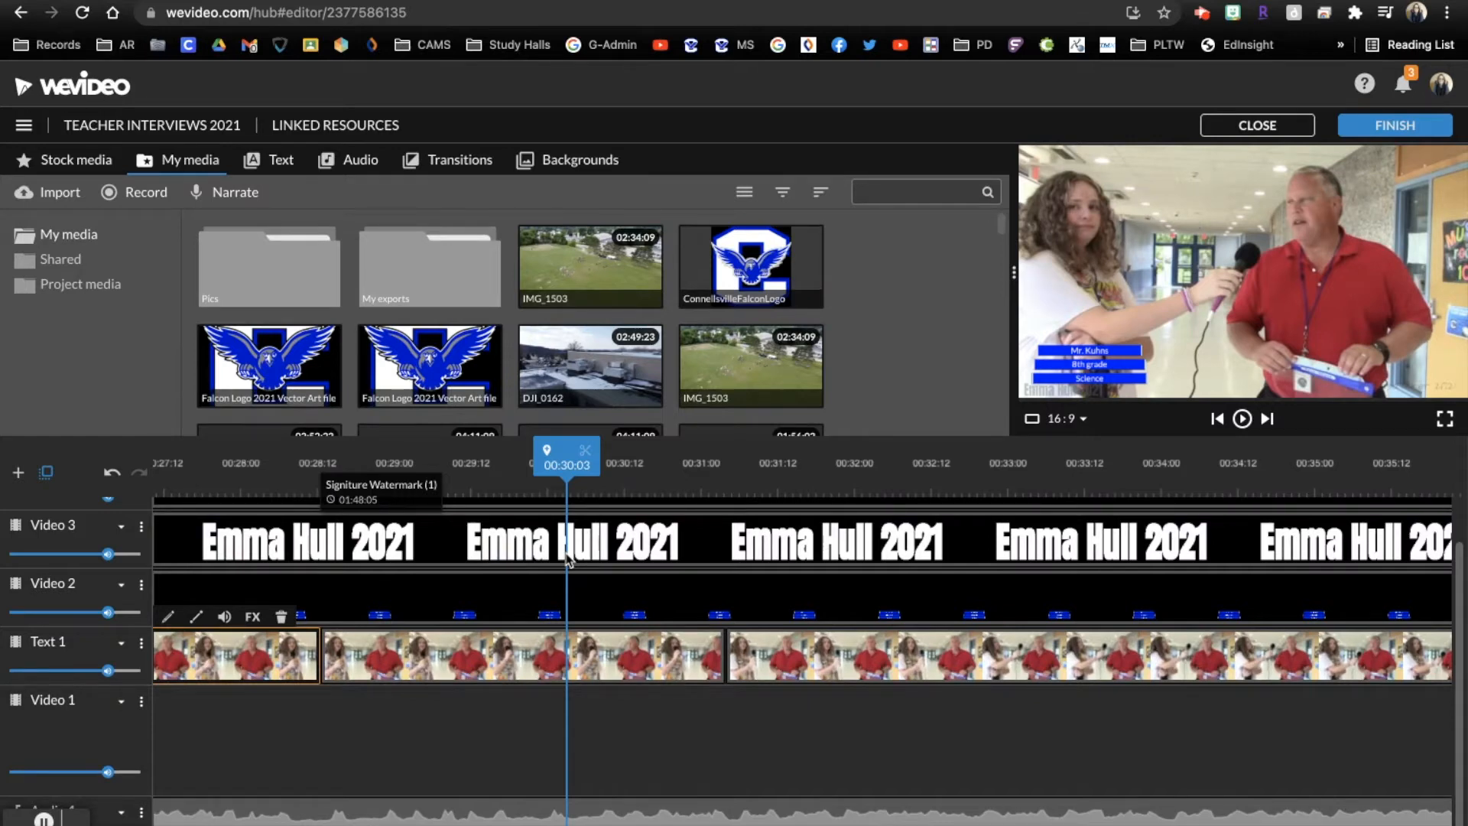
double_click(554, 663)
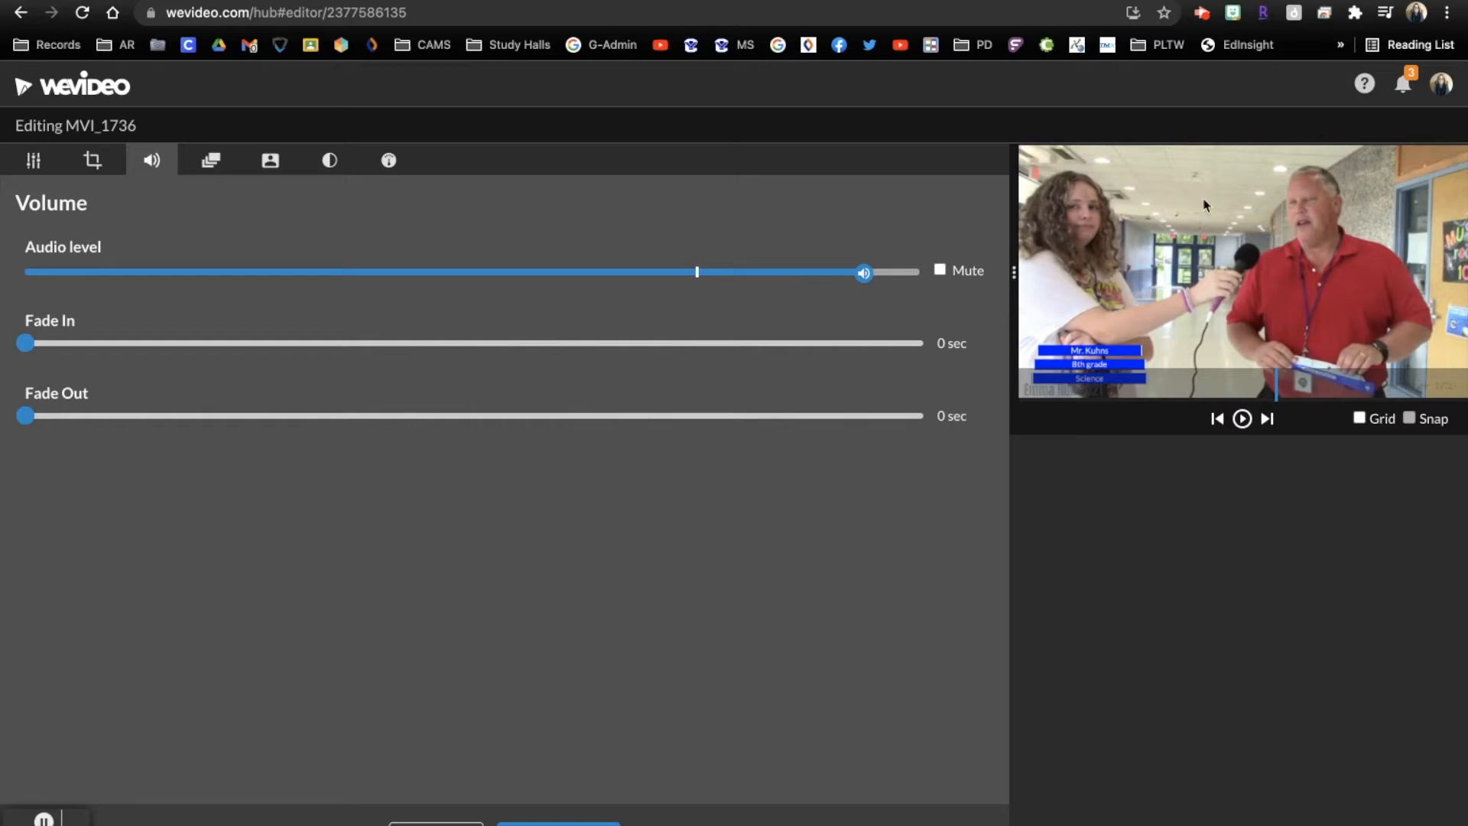
left_click(83, 168)
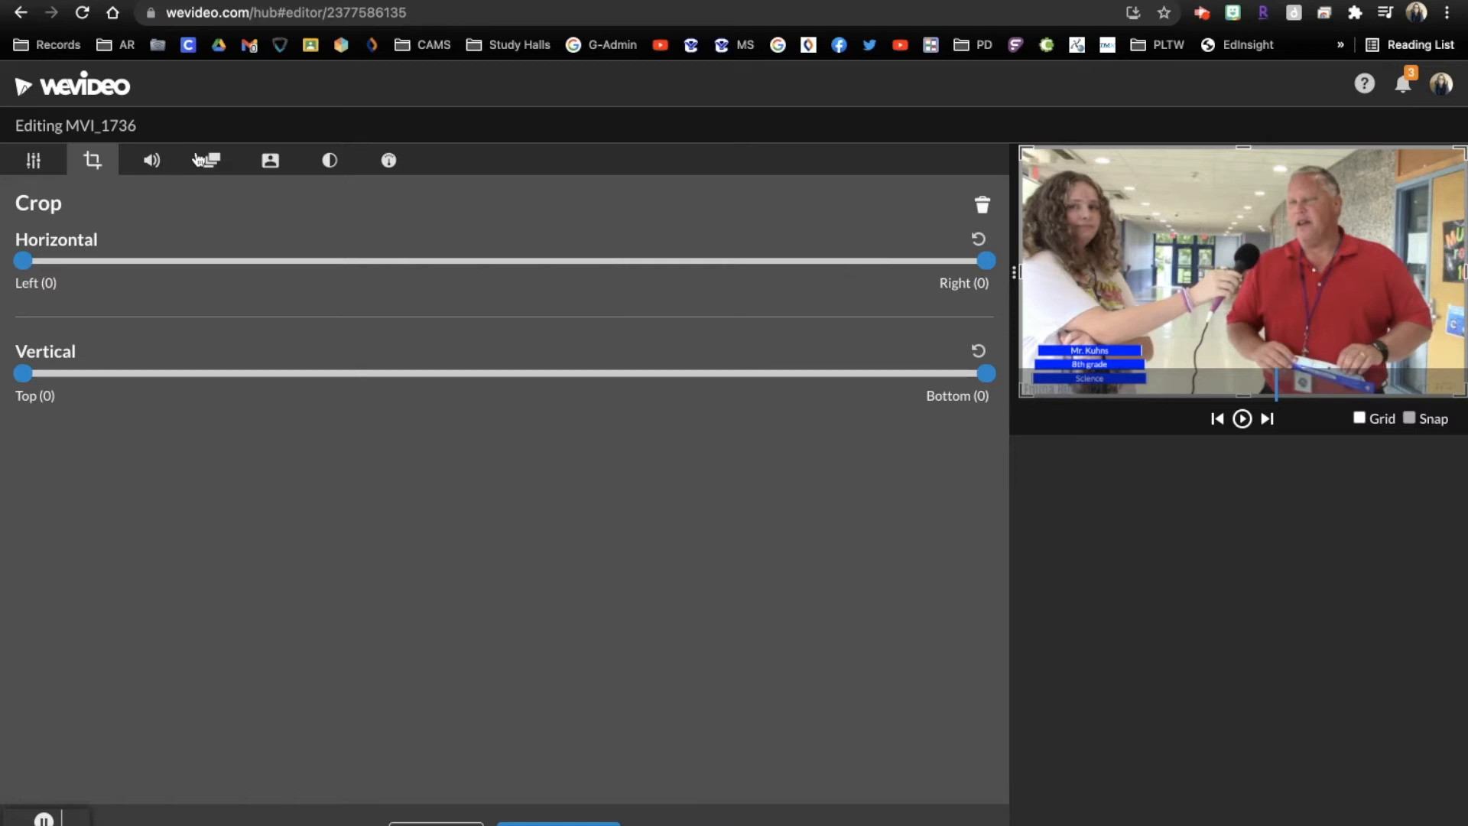
left_click(37, 161)
left_click_drag(513, 419, 553, 419)
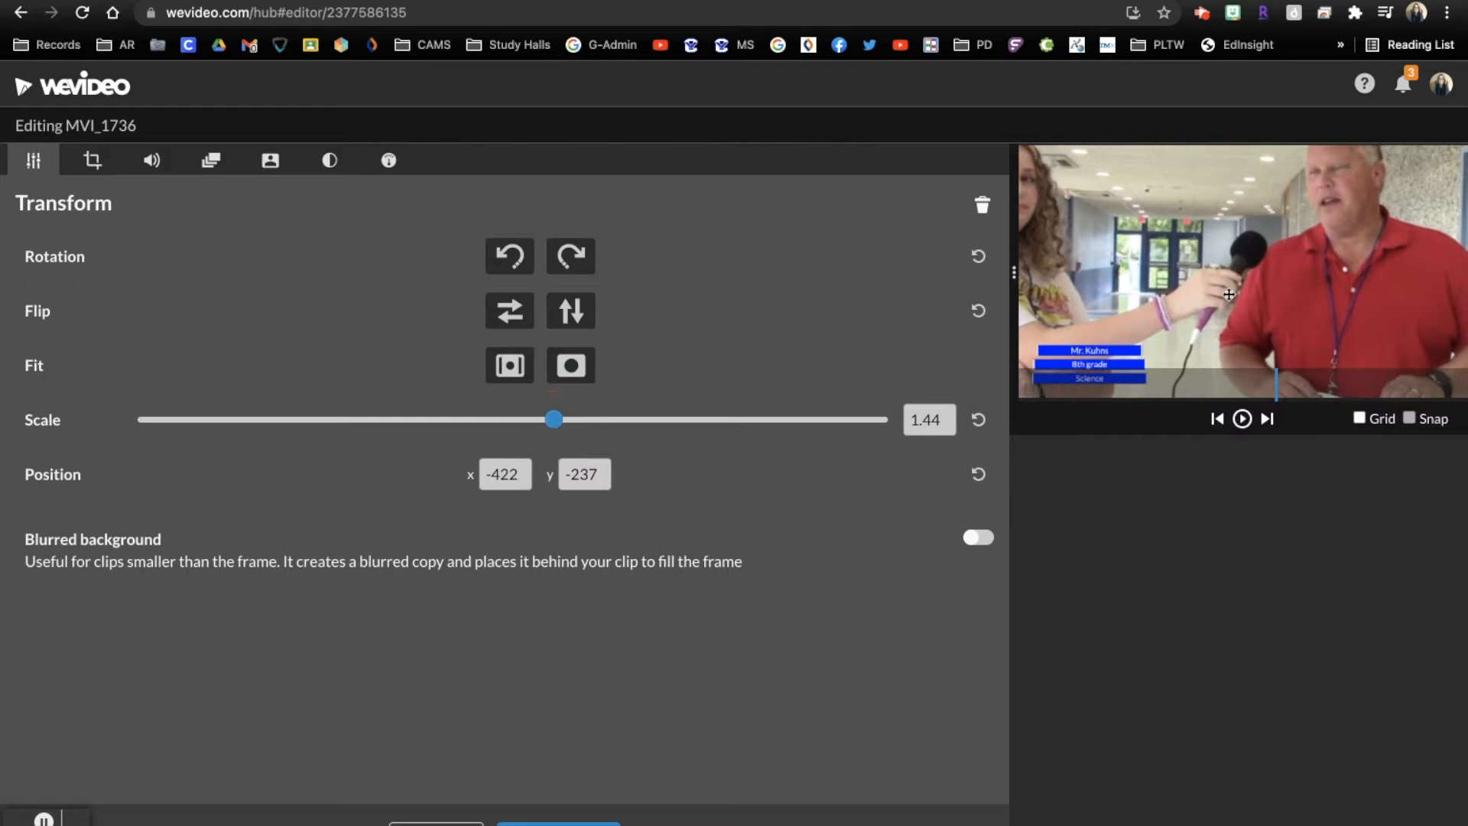
left_click_drag(1273, 279, 1198, 307)
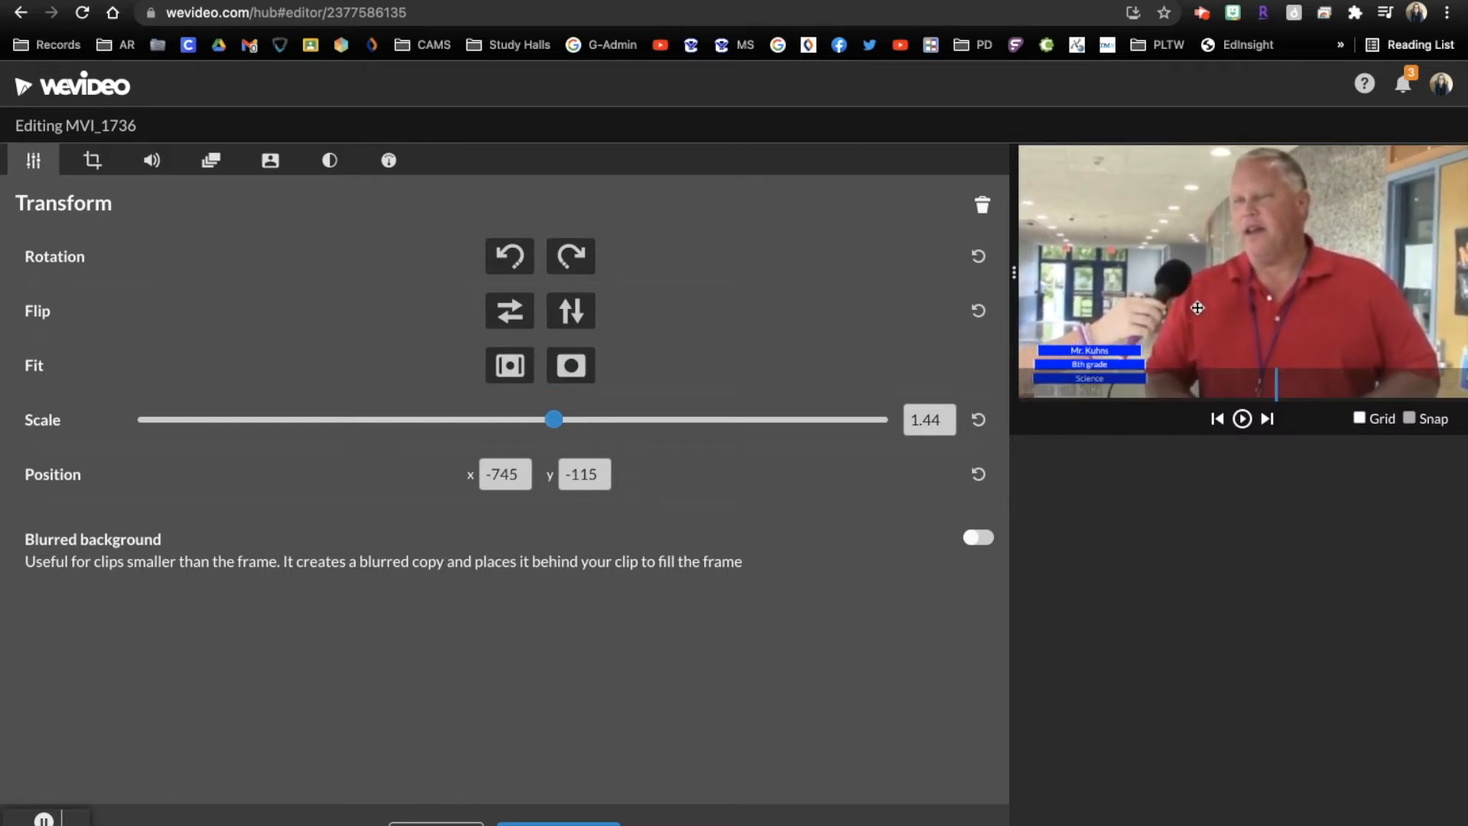
left_click(566, 822)
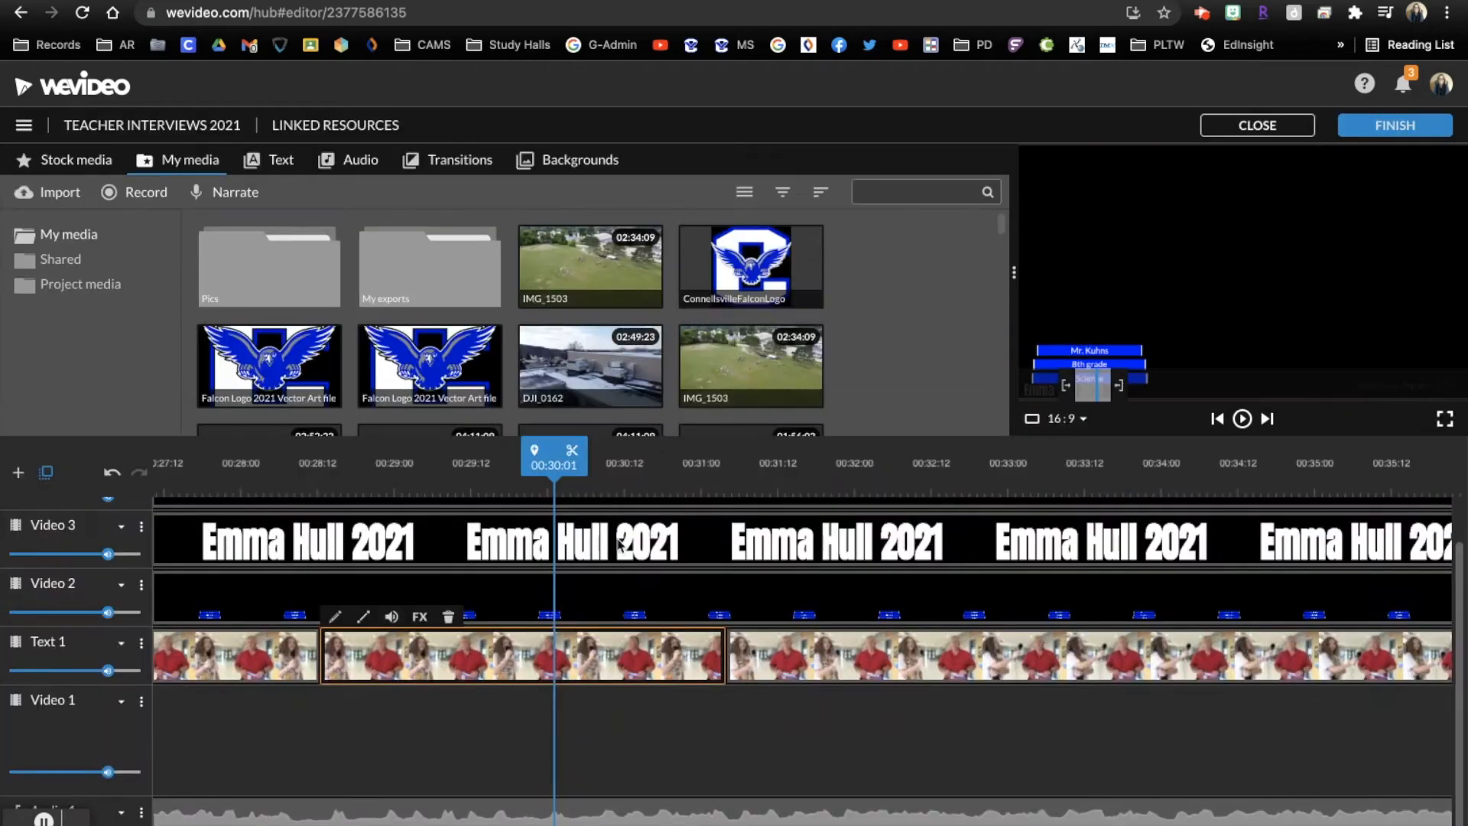
Play the zoomed second segment through its cut to the third segment
left_click_drag(555, 451, 505, 465)
key("space")
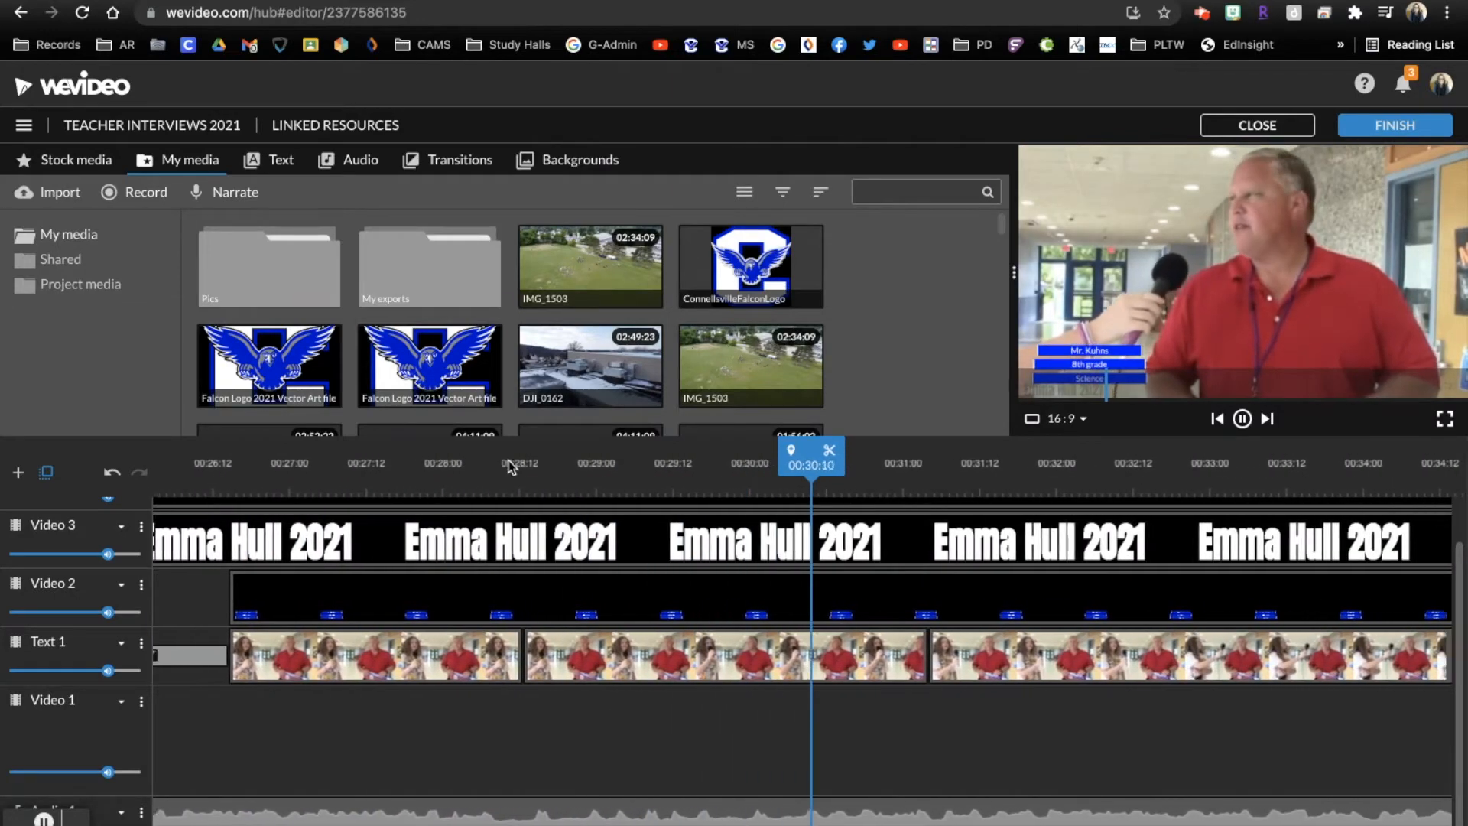
key("space")
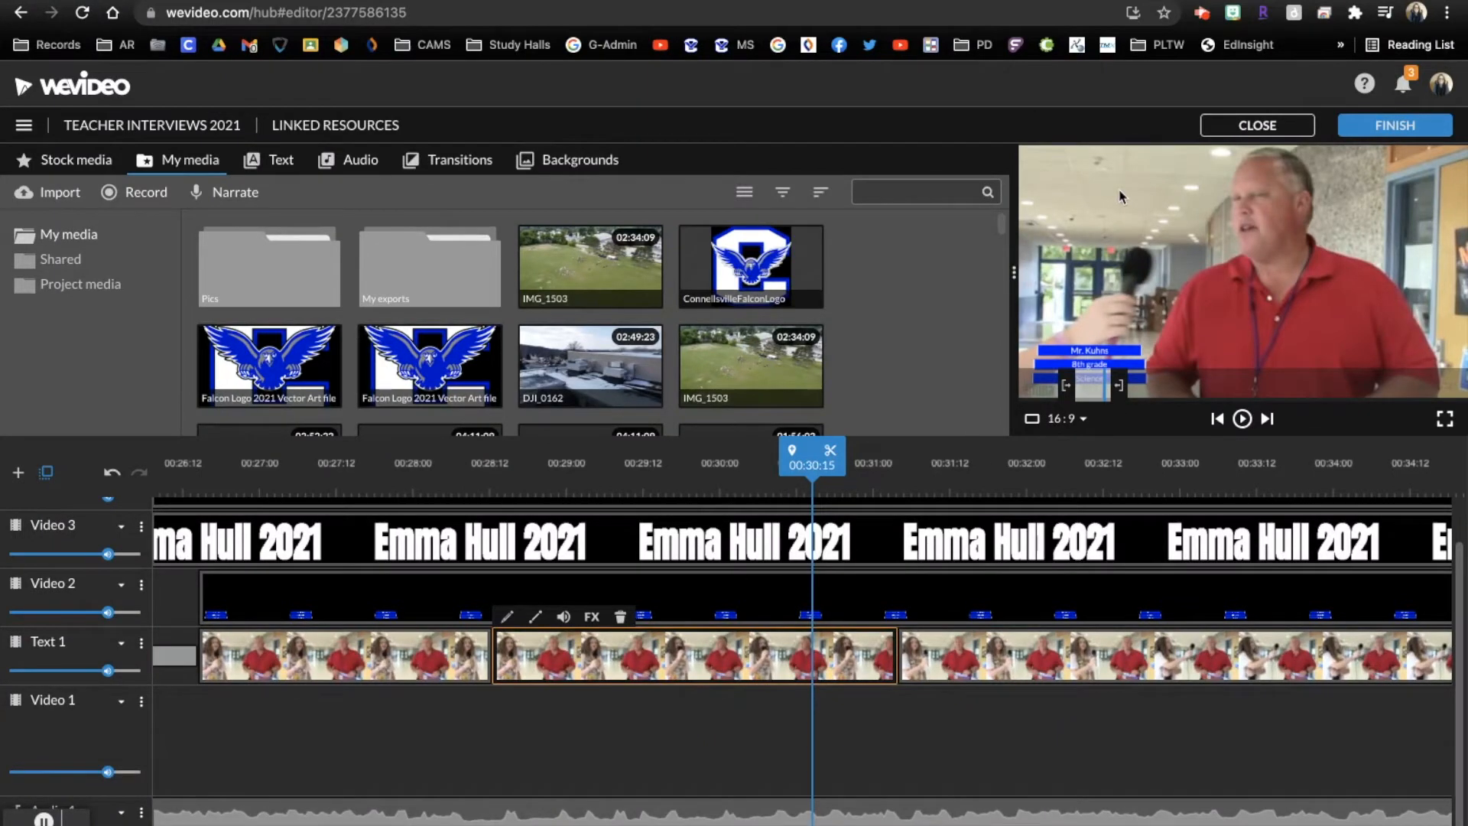
key("space")
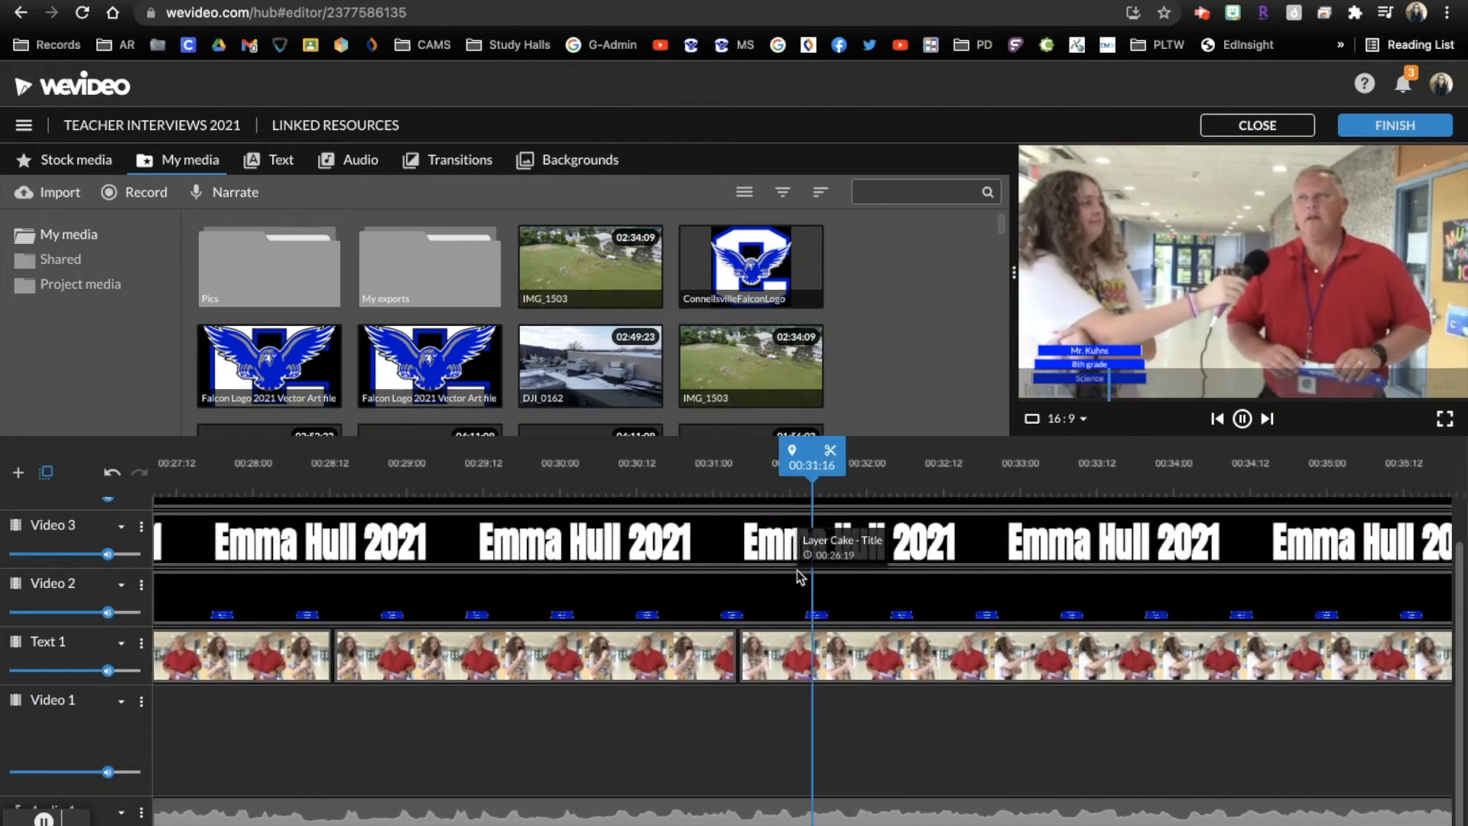
key("space")
Scale the third MVI_1736 segment to 1.52 and reposition it at x -993, y -27 to frame the teacher
scroll(935, 663, "right", 5)
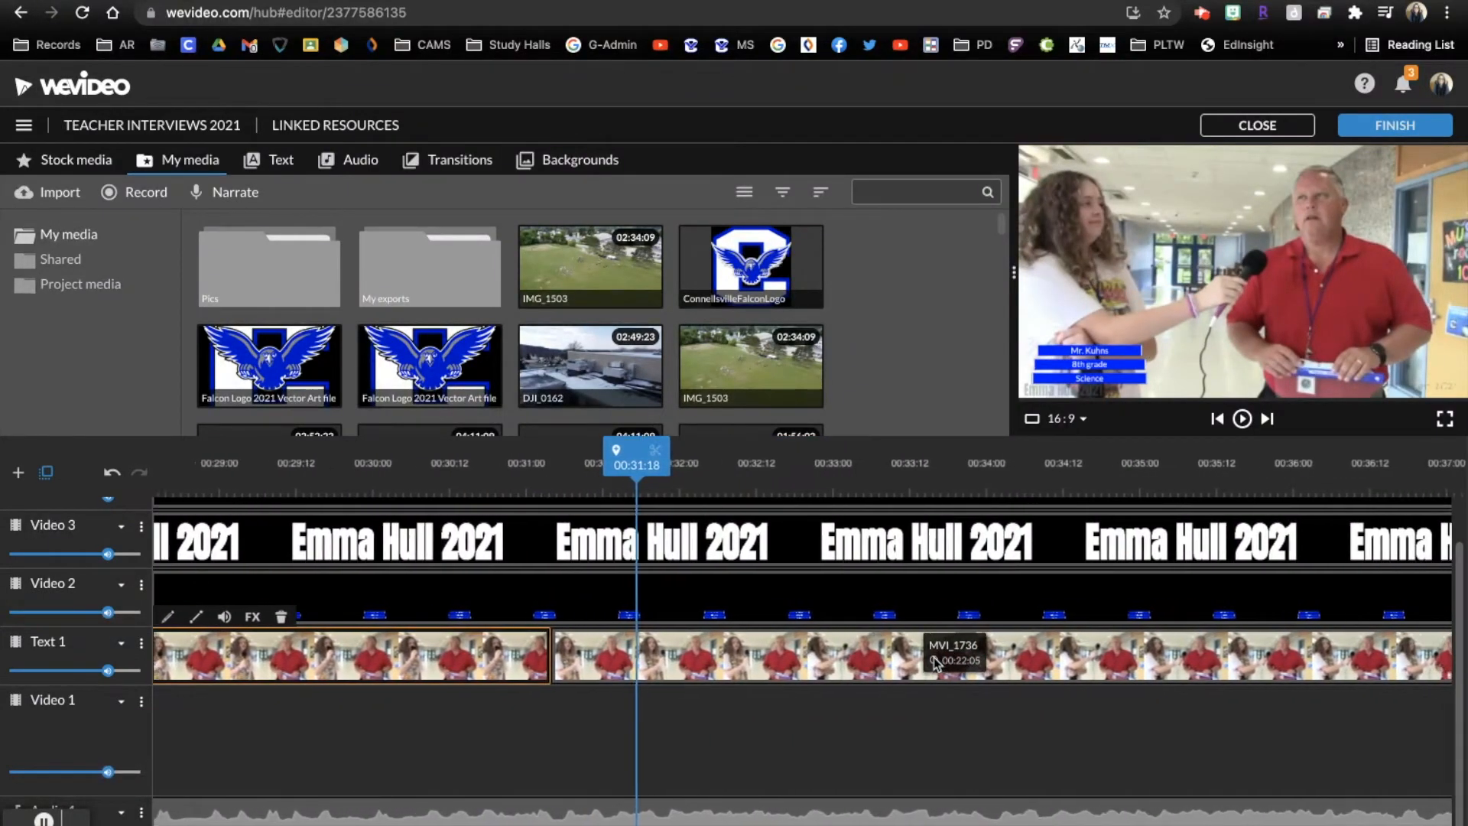
double_click(851, 670)
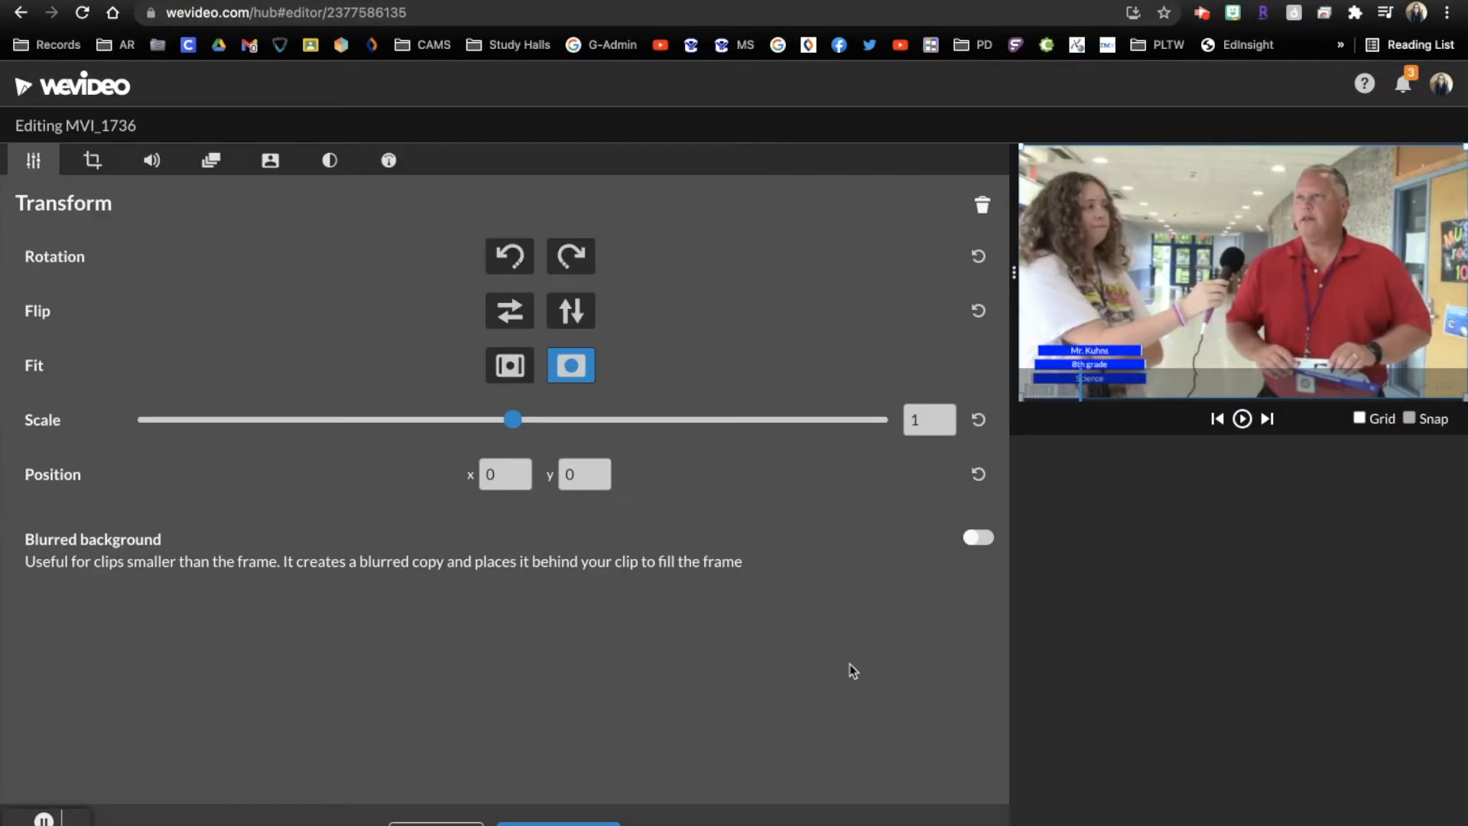
left_click_drag(514, 420, 596, 426)
left_click_drag(1312, 265, 1191, 331)
left_click_drag(595, 420, 557, 426)
left_click_drag(1249, 283, 1253, 277)
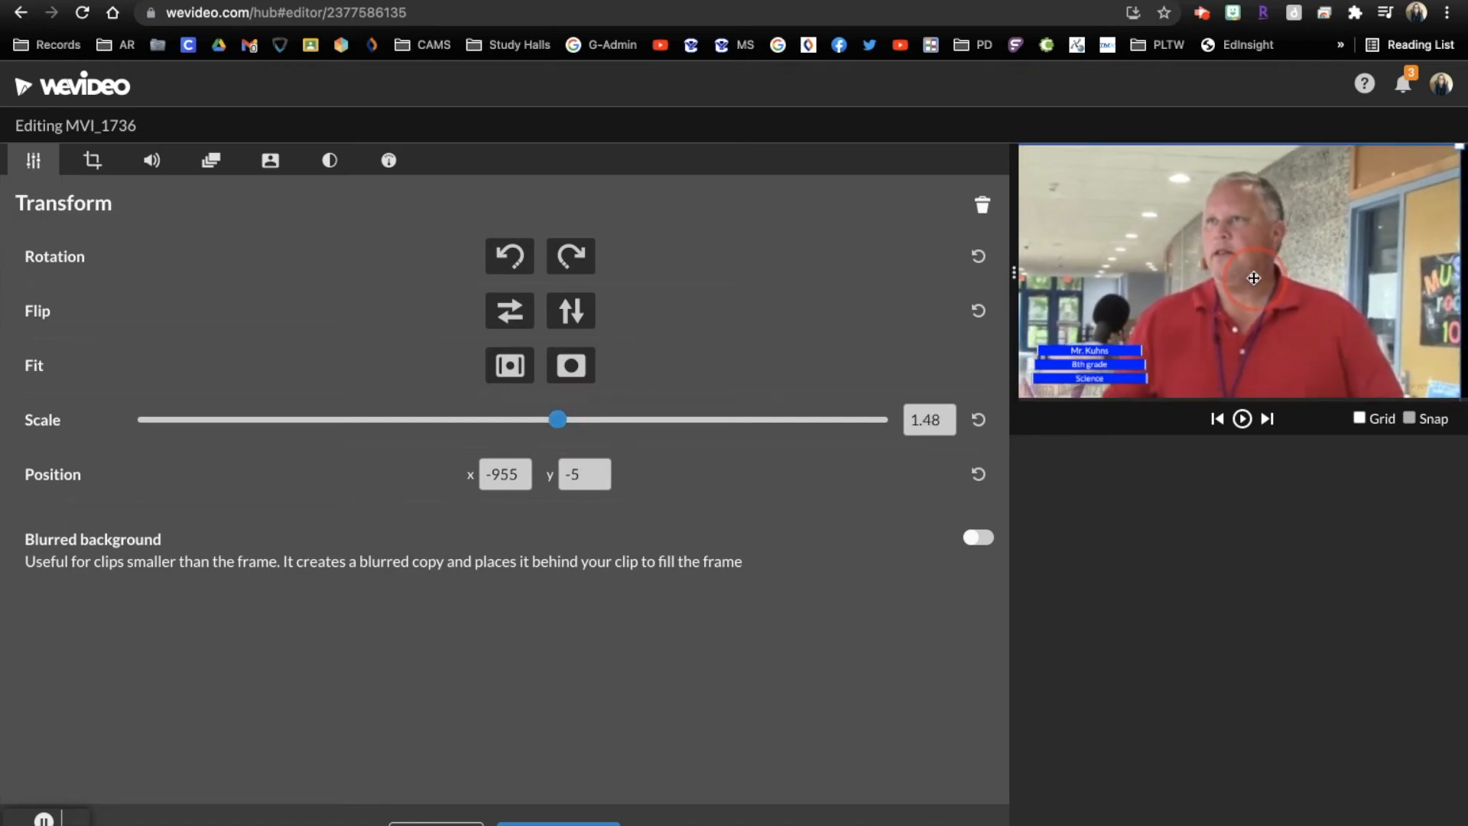
left_click_drag(559, 419, 563, 419)
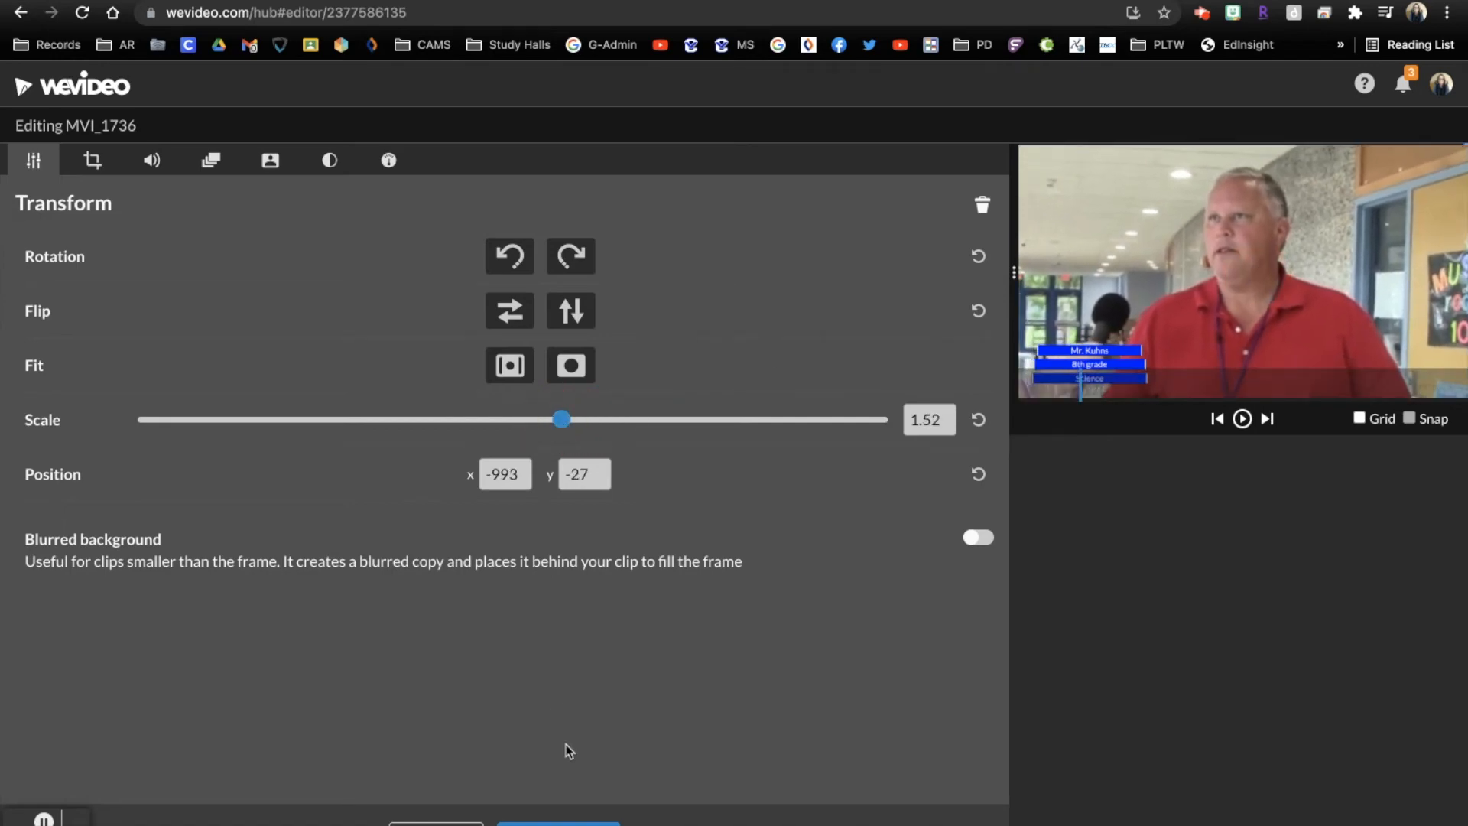
left_click(559, 824)
Return the playhead to 00:24:13 in the first interview and show the watermark tracks above it
left_click_drag(851, 467, 490, 484)
left_click(617, 513)
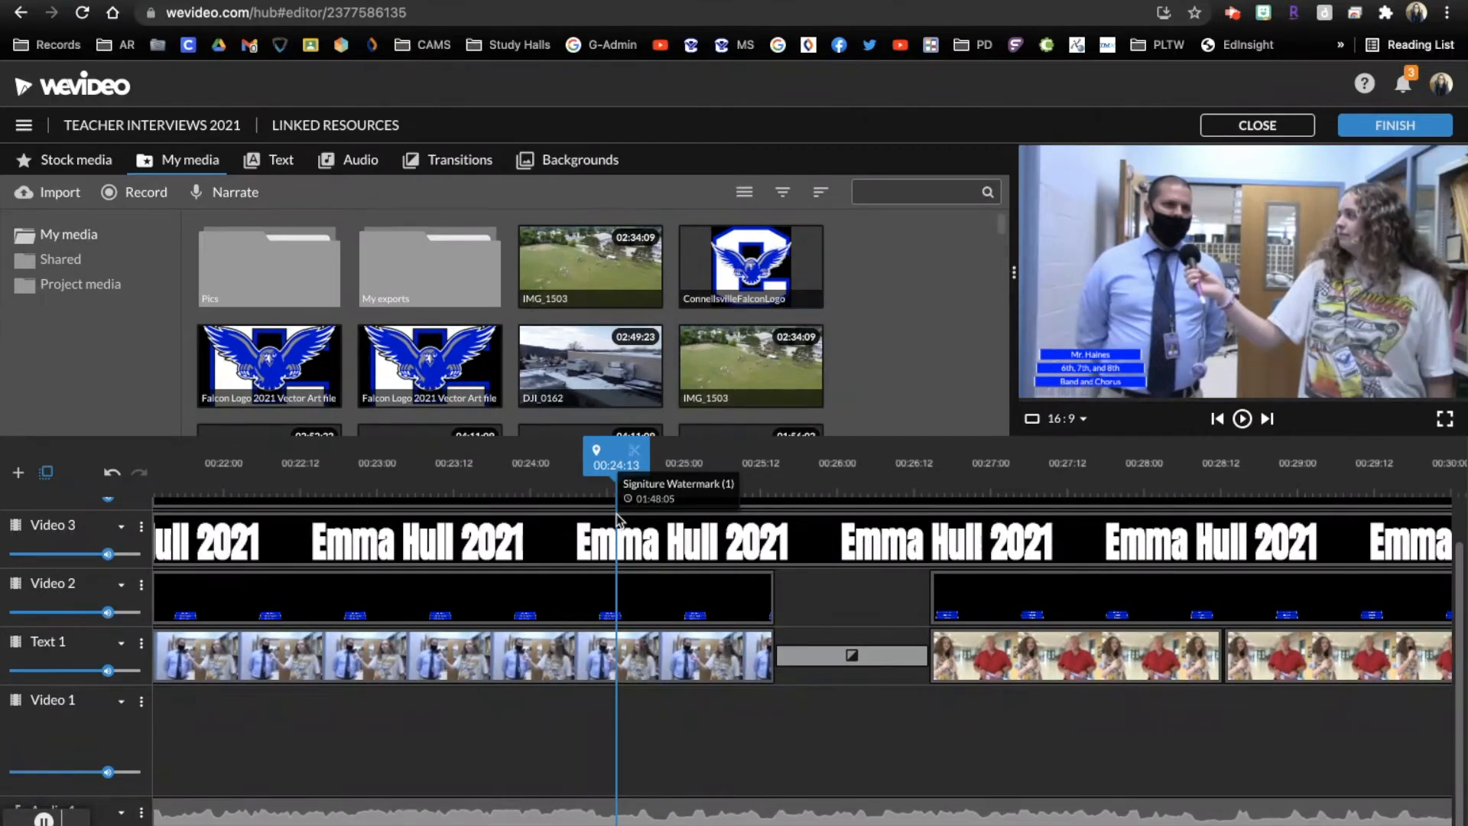
scroll(647, 585, "up", 2)
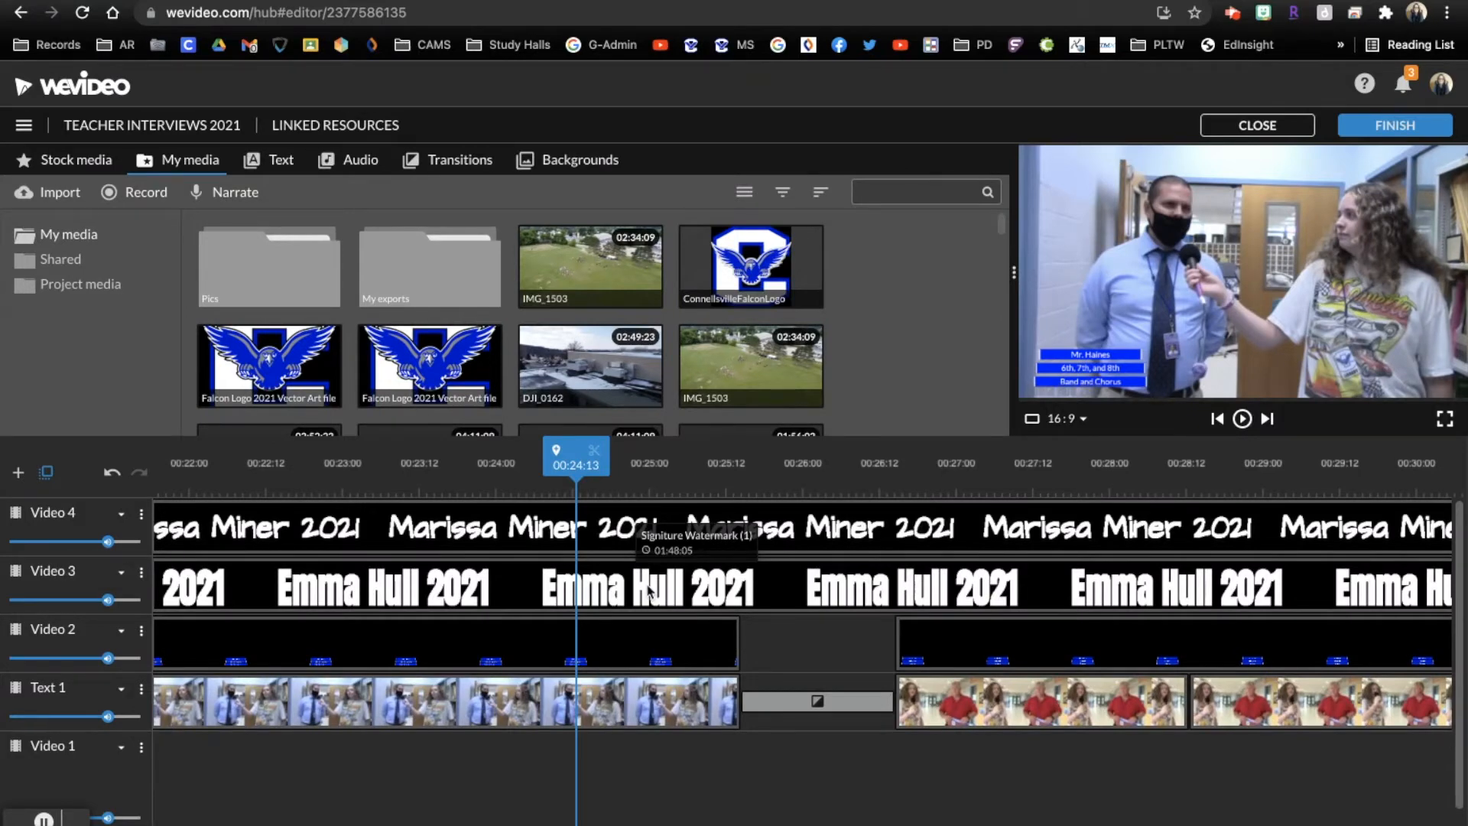
Play the timeline from 00:24:13 across the transition into the 8th grade science teacher's interview and stop at 00:34:11
key("space")
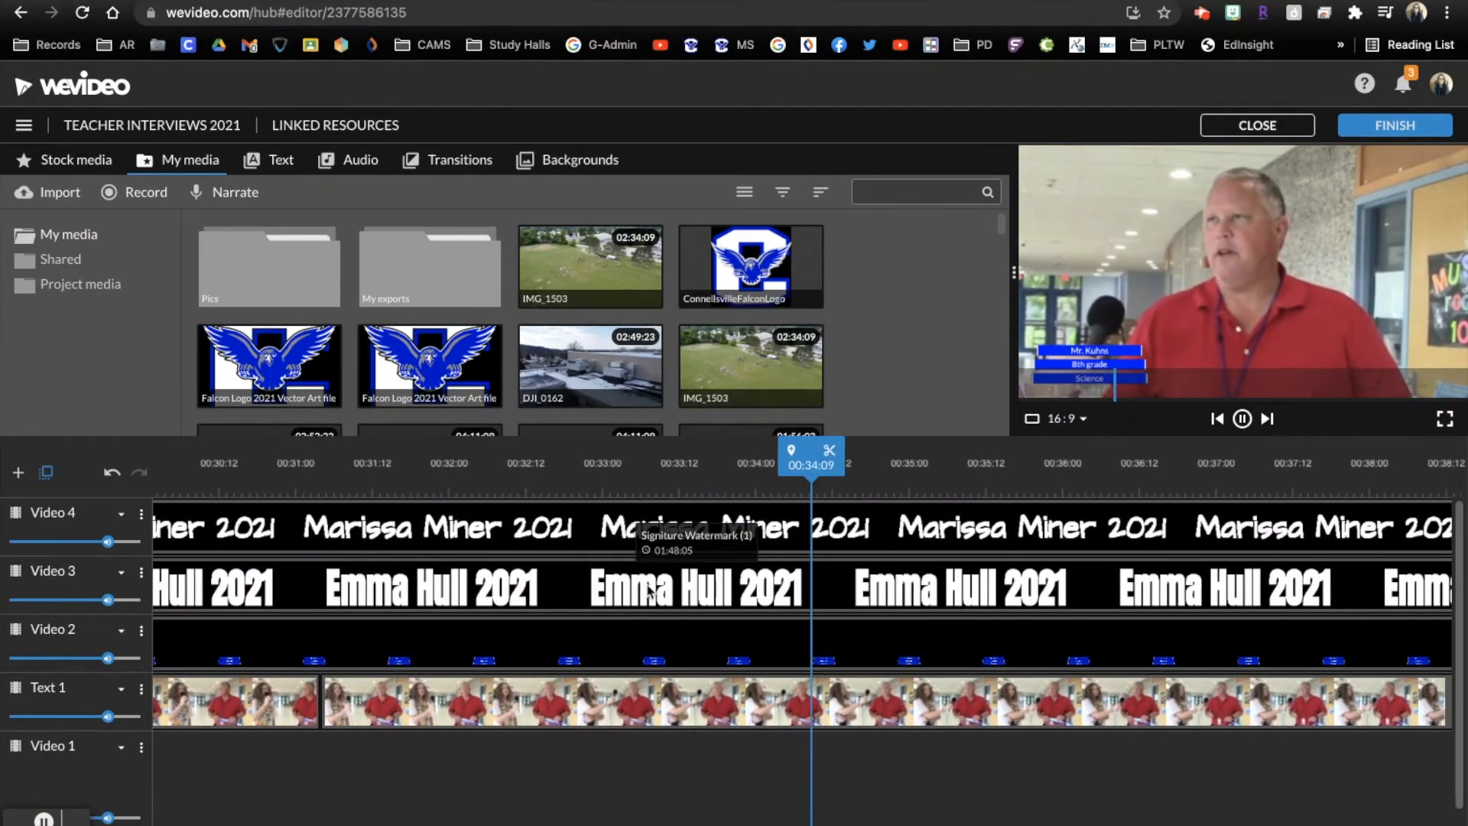
key("space")
left_click_drag(812, 462, 680, 454)
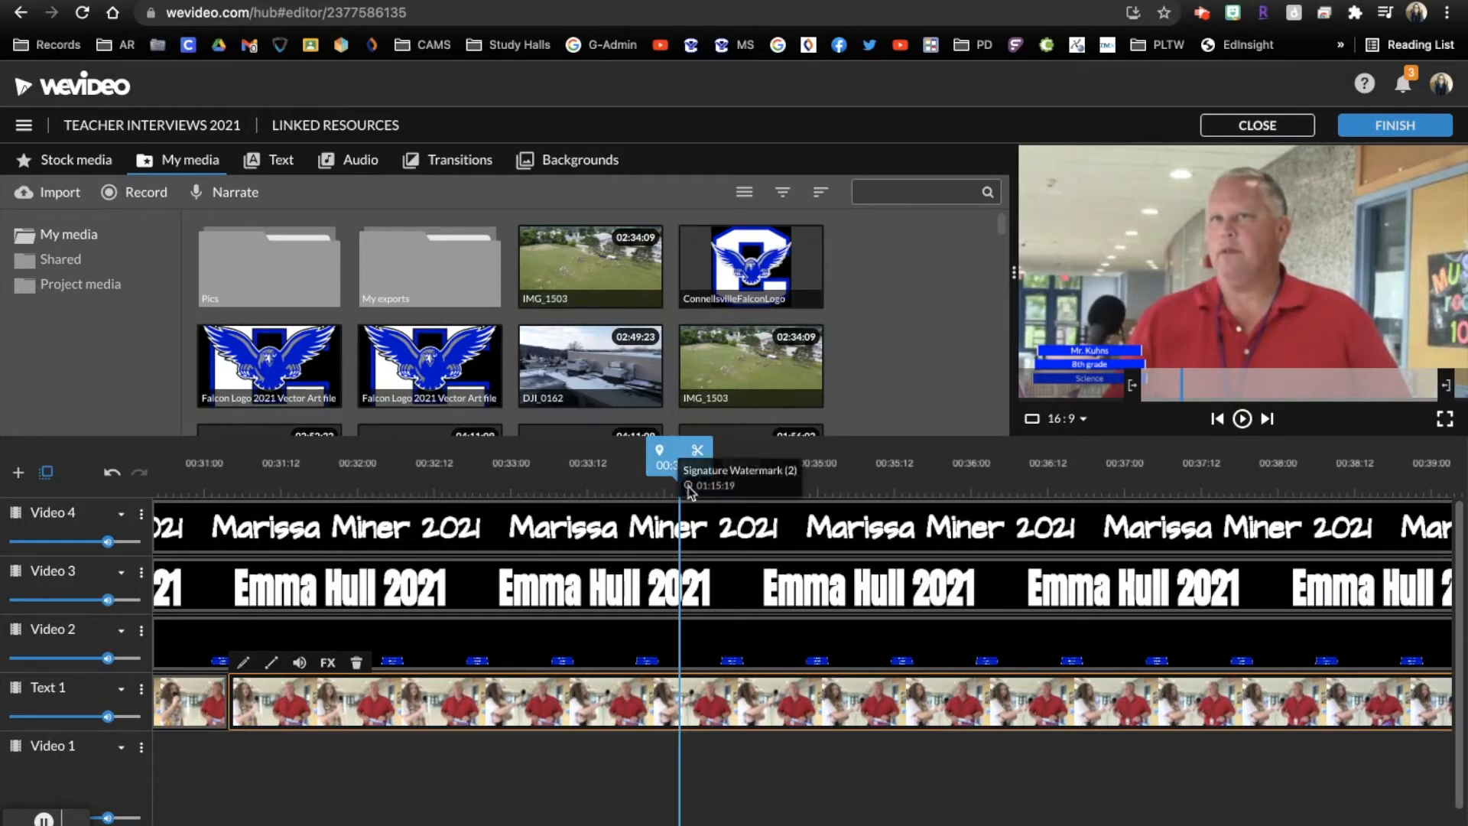
key("space")
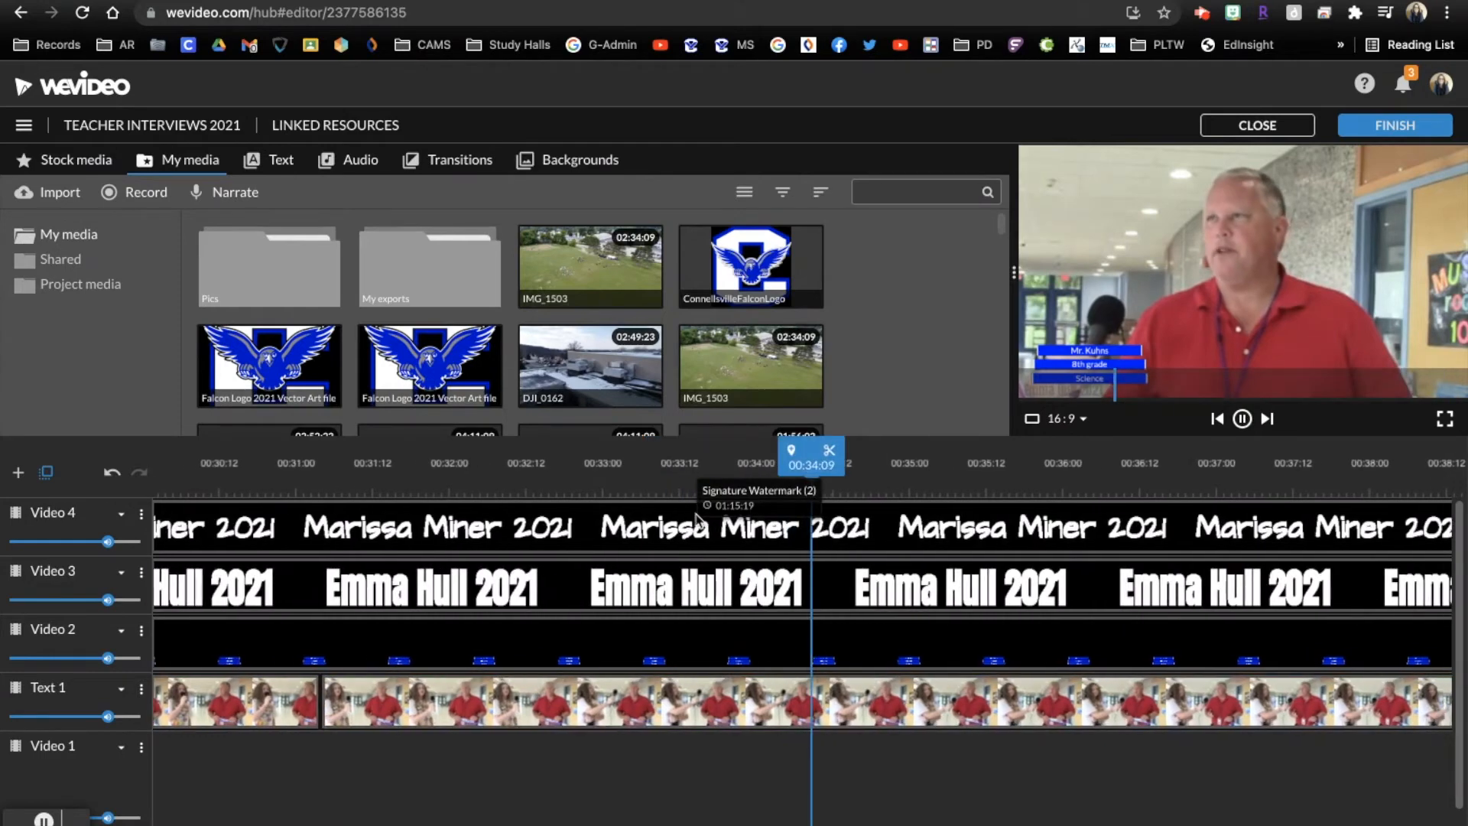
key("space")
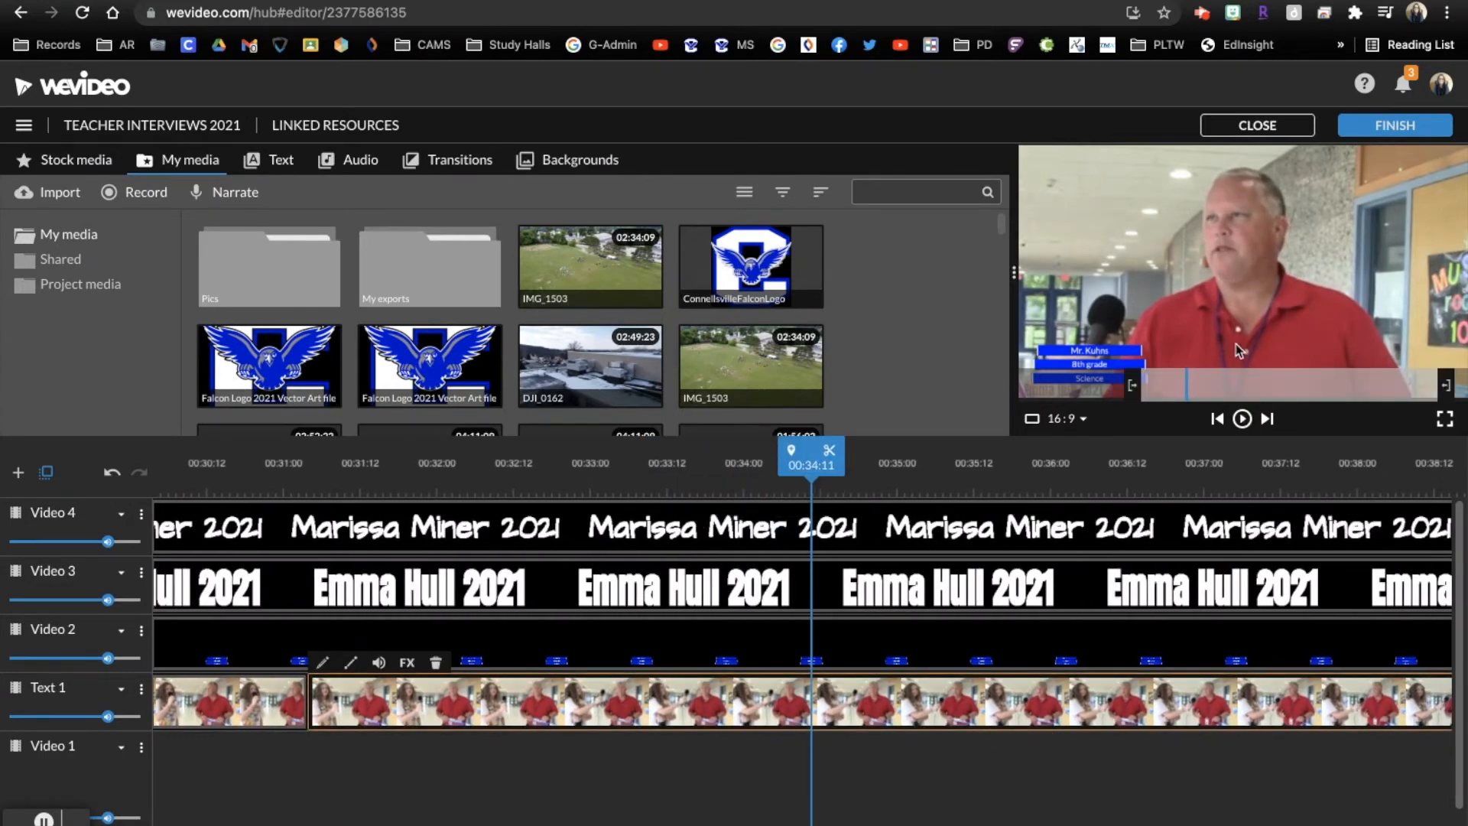
Examine the Color Keying and Color settings of the MVI_1736 segment at the playhead, and leave its editor without changes
double_click(659, 704)
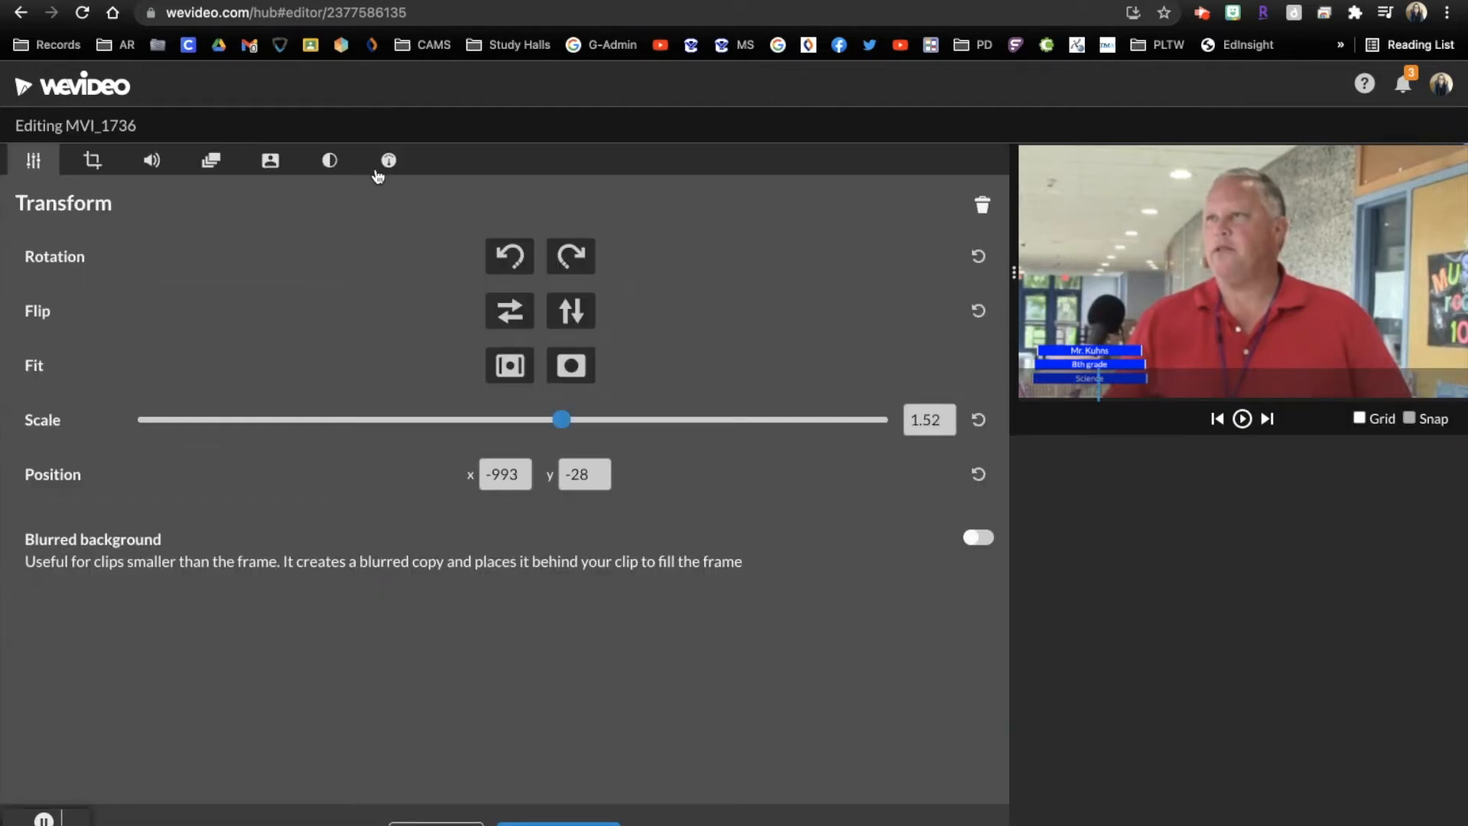
left_click(269, 162)
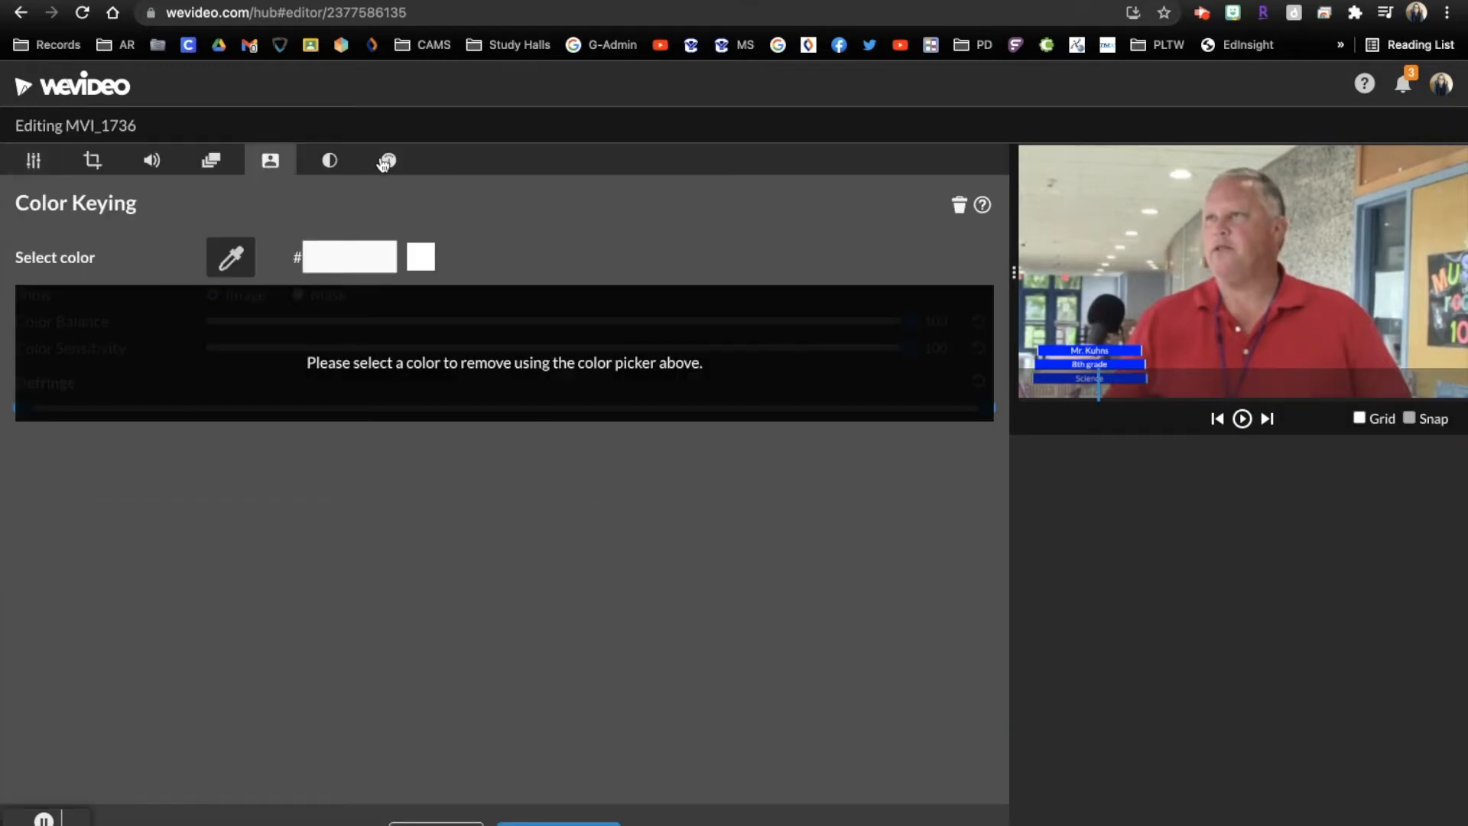
left_click(332, 170)
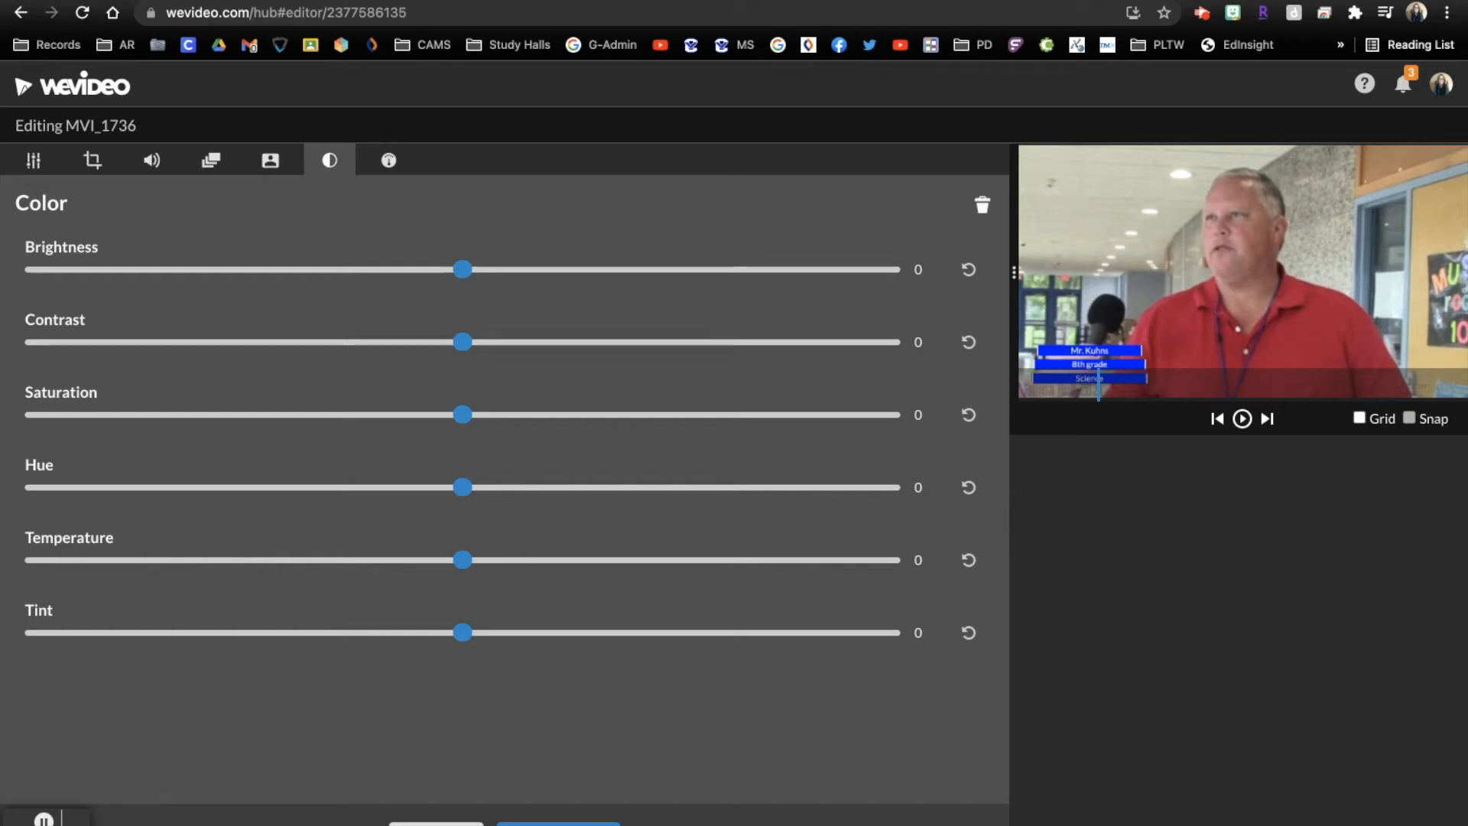
left_click(436, 824)
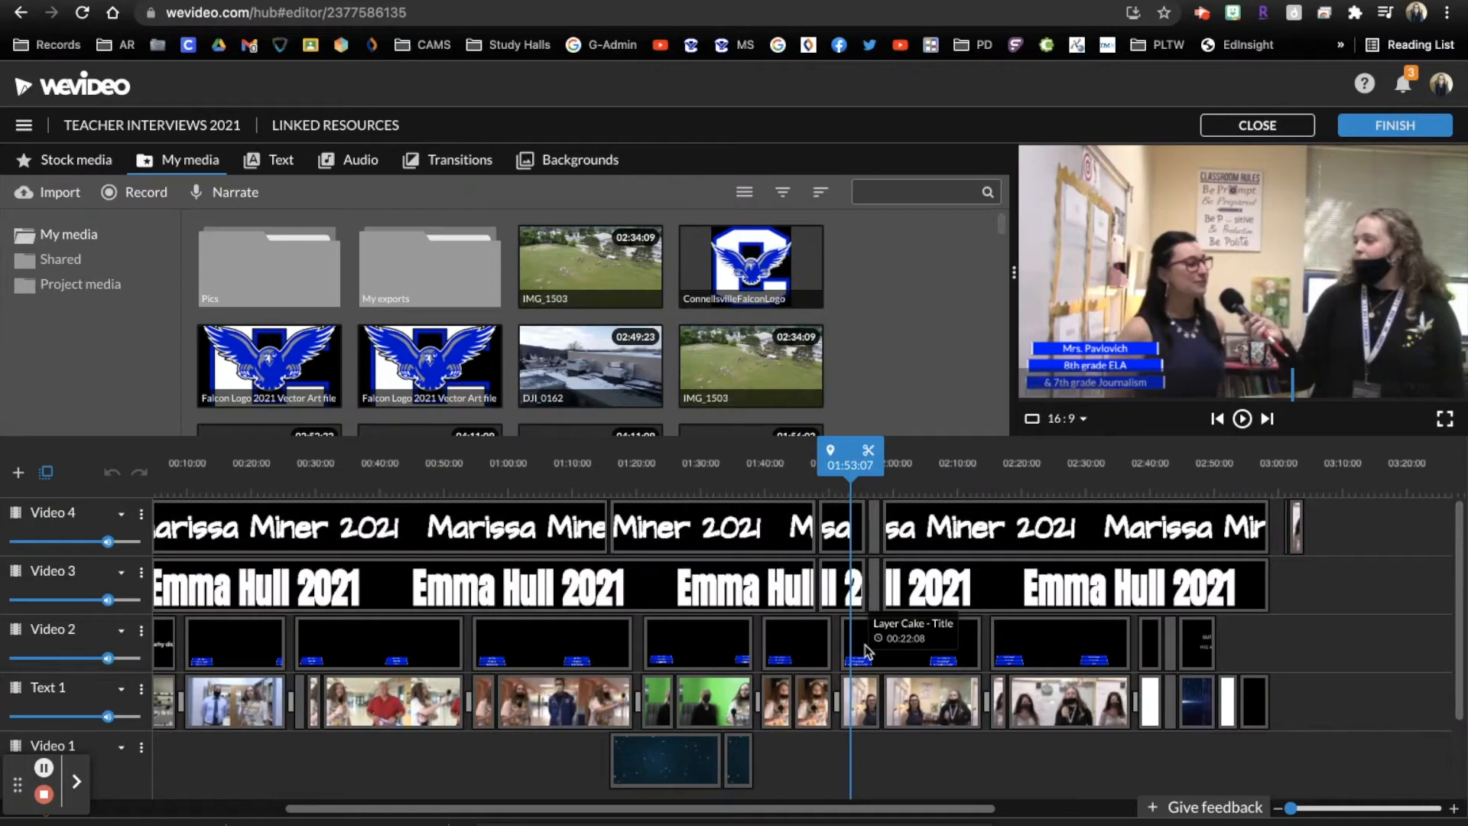
Scrub through the 8th grade ELA and journalism teacher's interview and play it from 01:52:02 to check the camera cuts
mouse_move(850, 457)
left_mouse_down()
mouse_move(829, 457)
mouse_move(871, 457)
left_mouse_up()
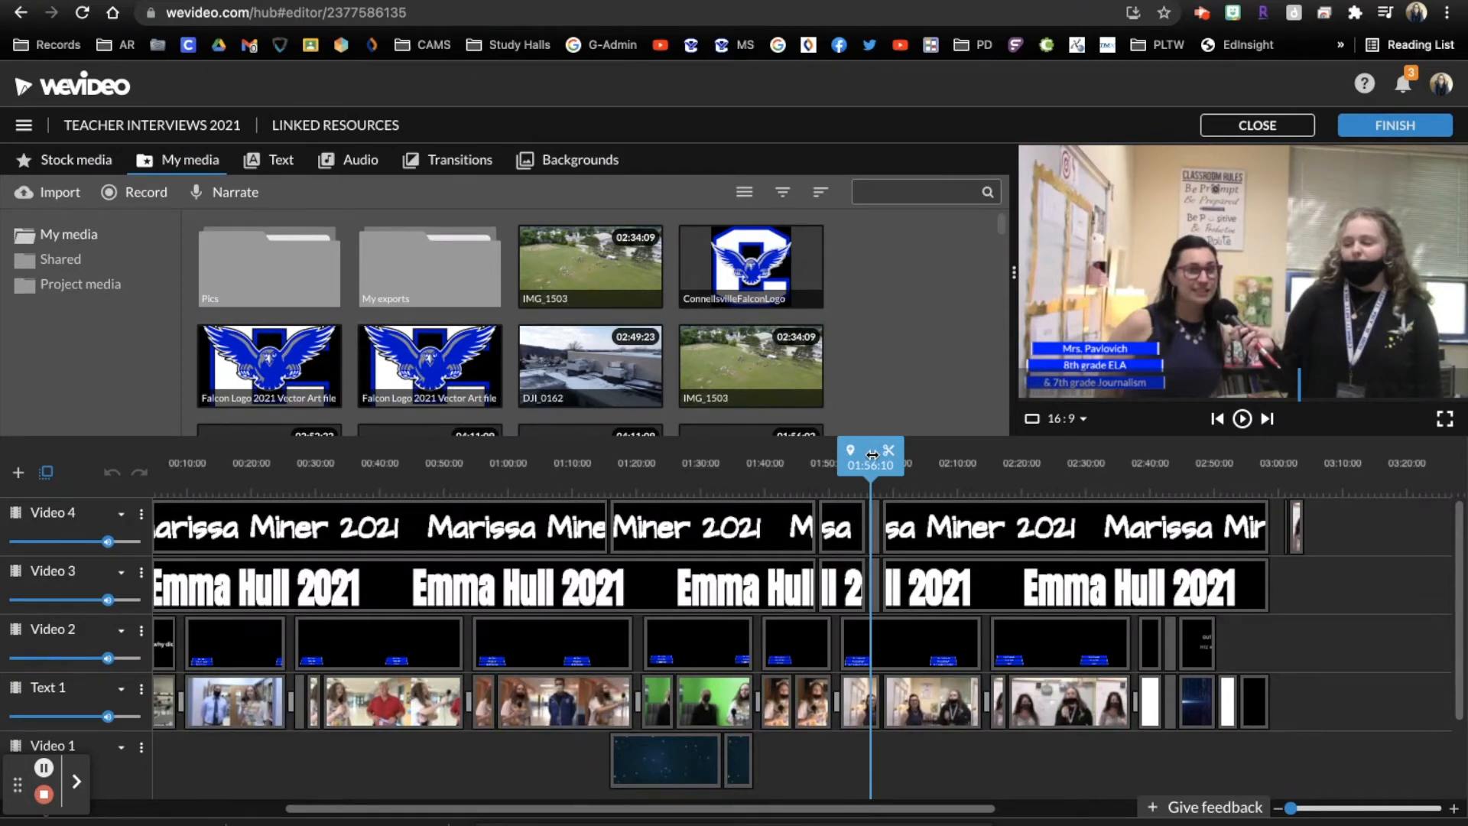
left_click_drag(872, 455, 841, 465)
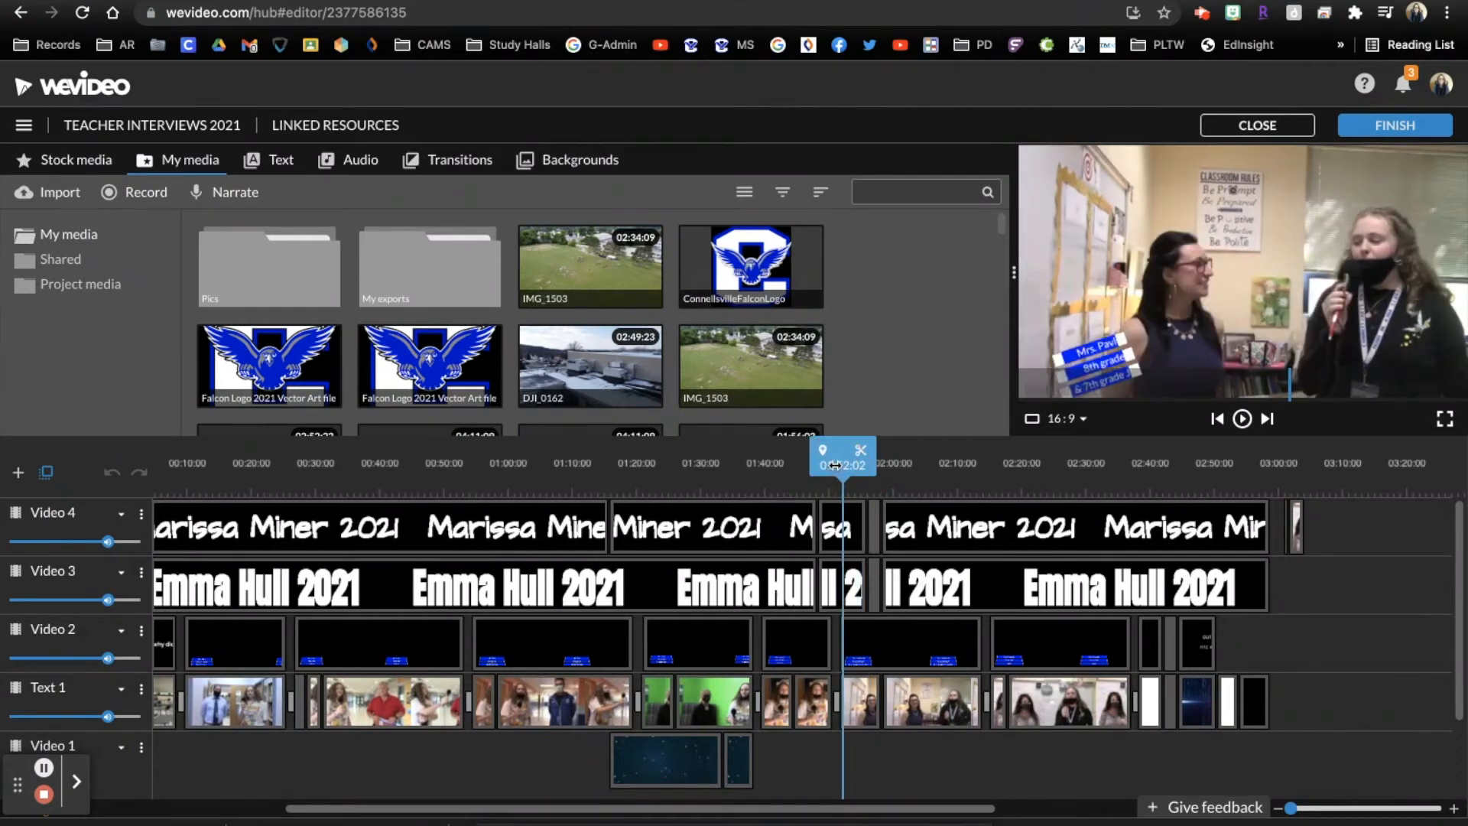
key("space")
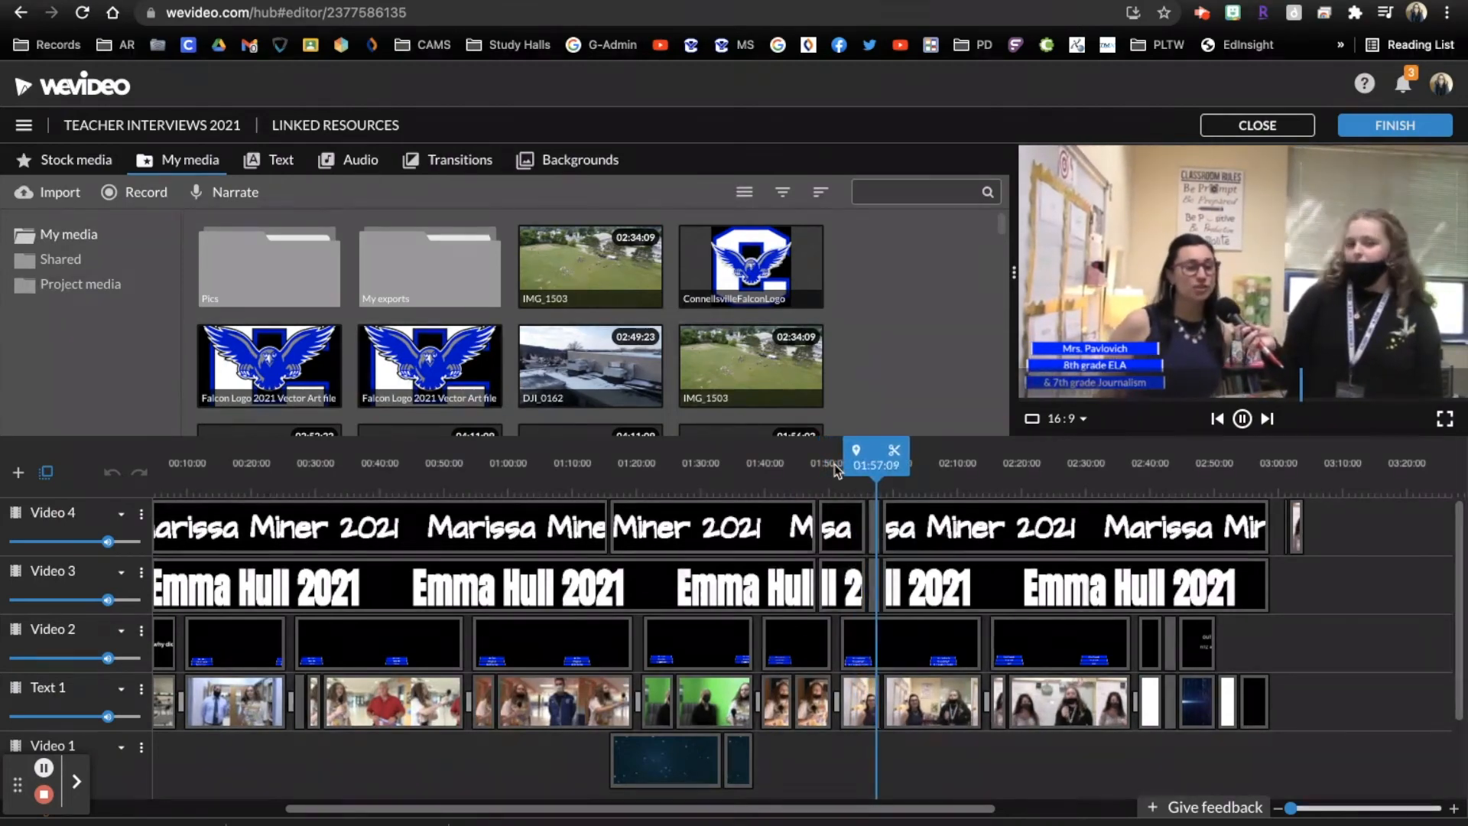
key("space")
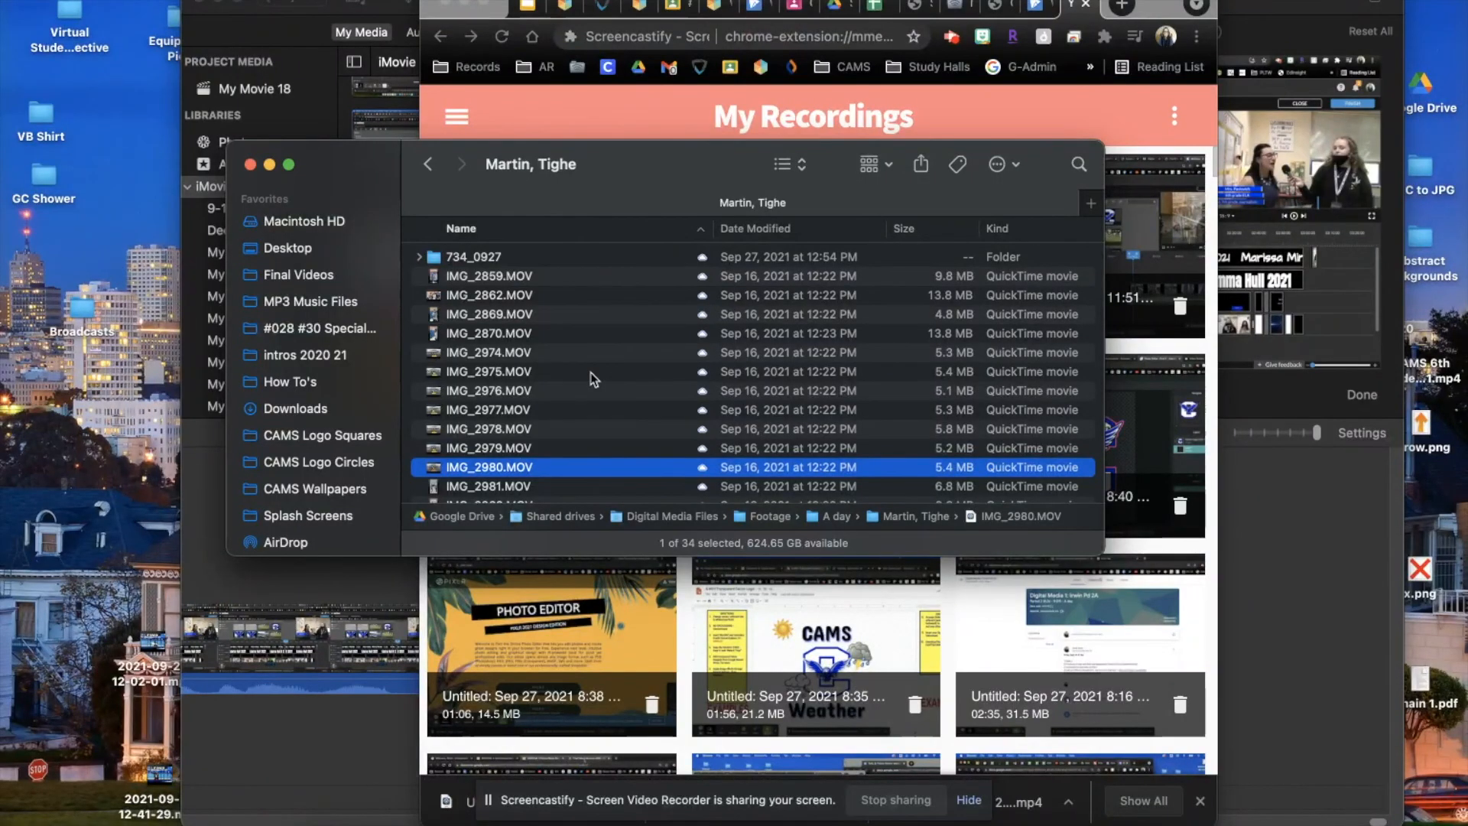
In Finder, preview the footage clips from IMG_2980.MOV through IMG_2983.MOV
key("space")
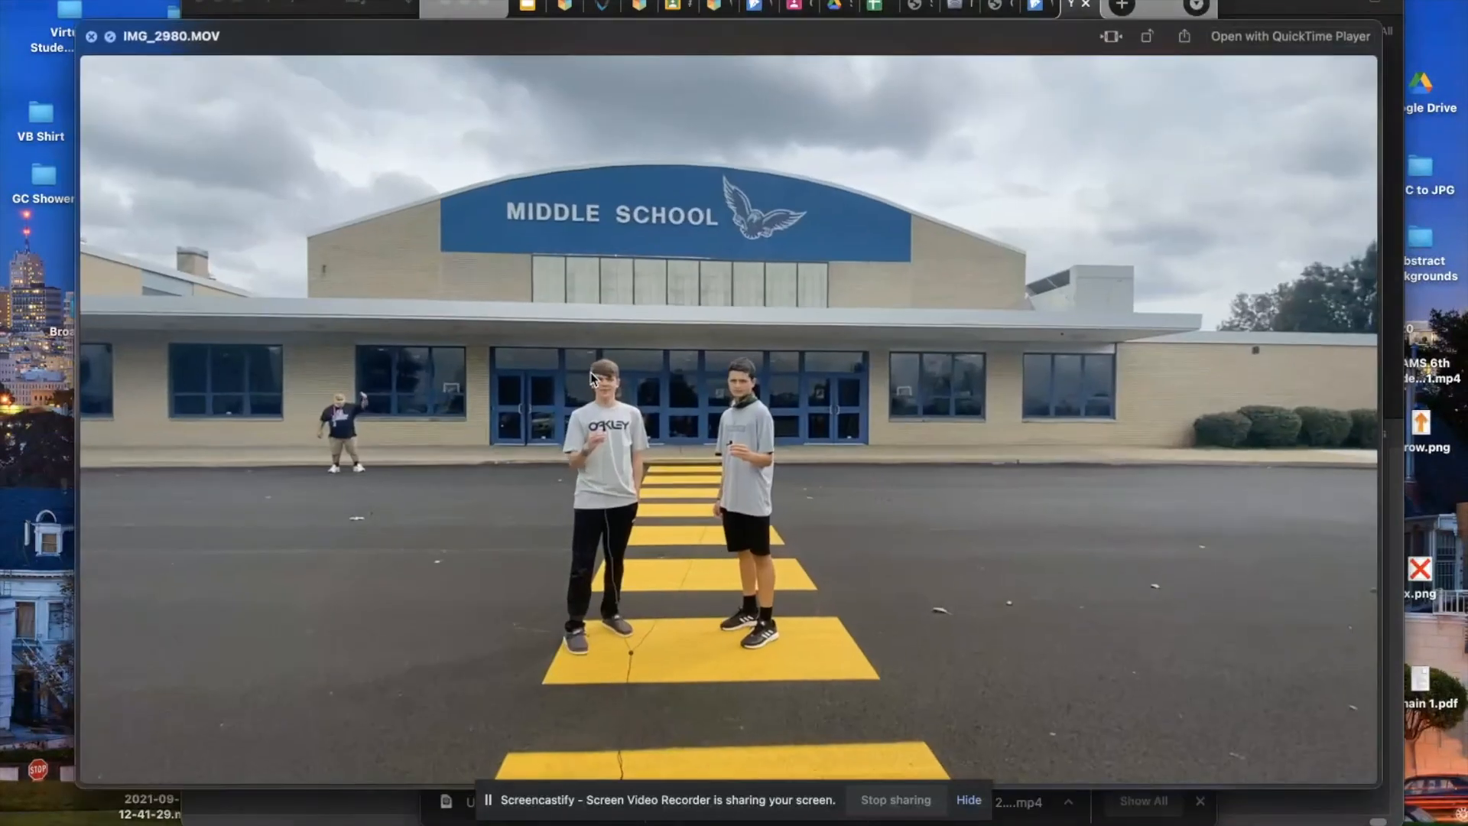
key("Down")
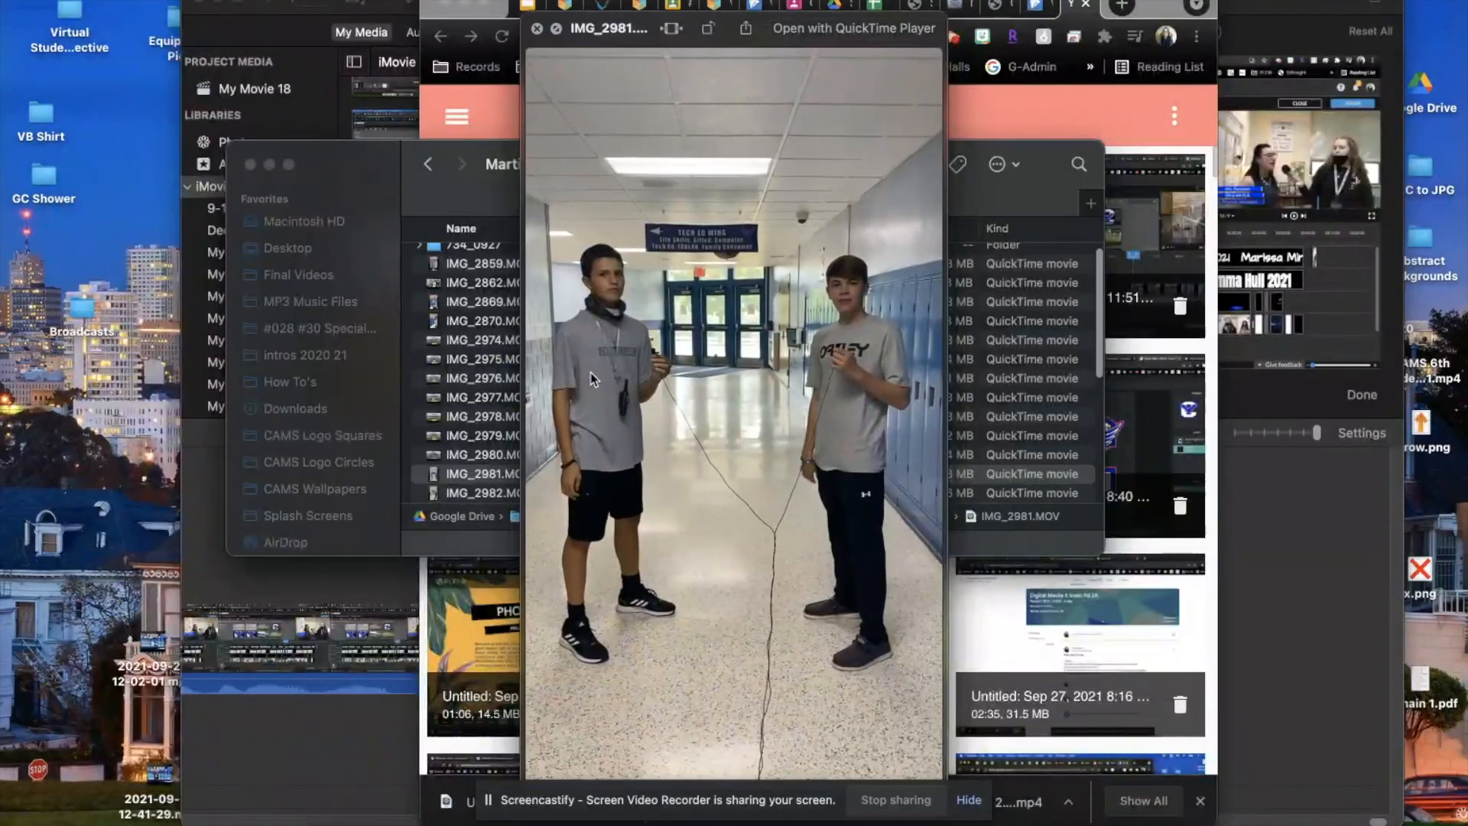
key("Down")
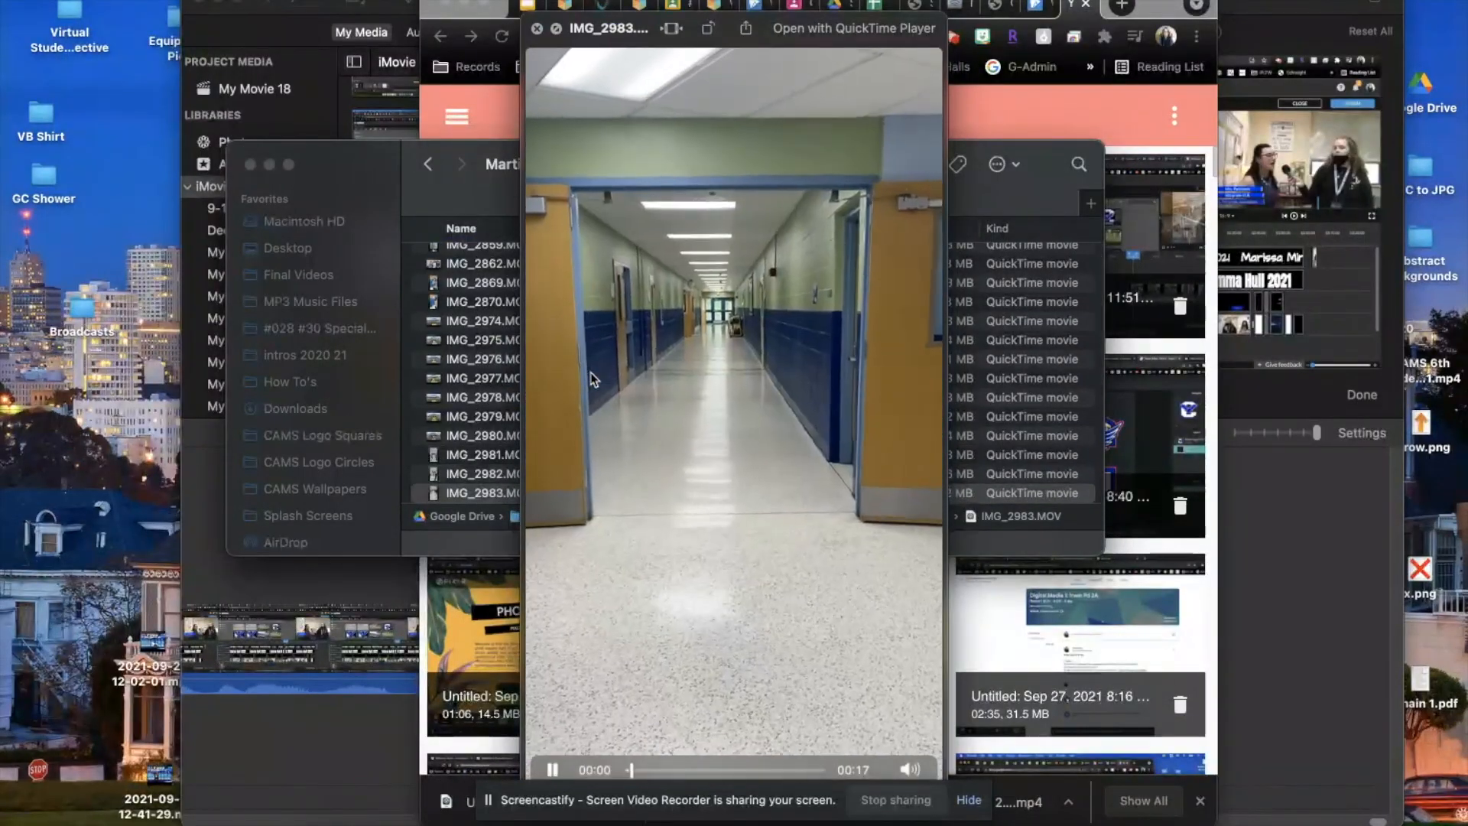